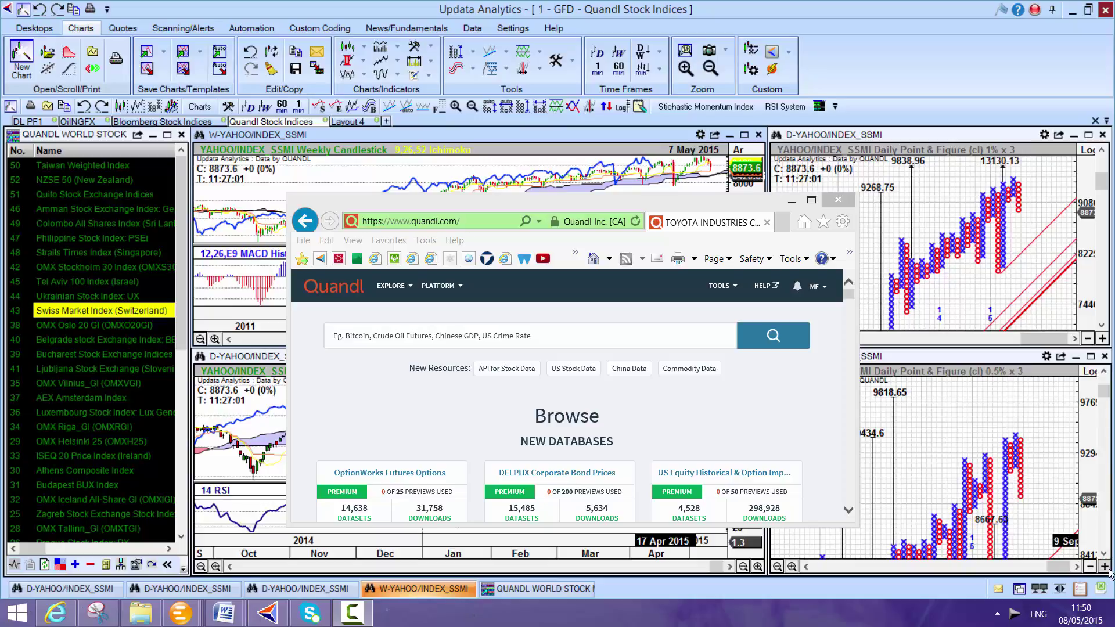
Bring the Quandl browser forward, checking and dismissing the account and Updata tray menus.
left_click(728, 412)
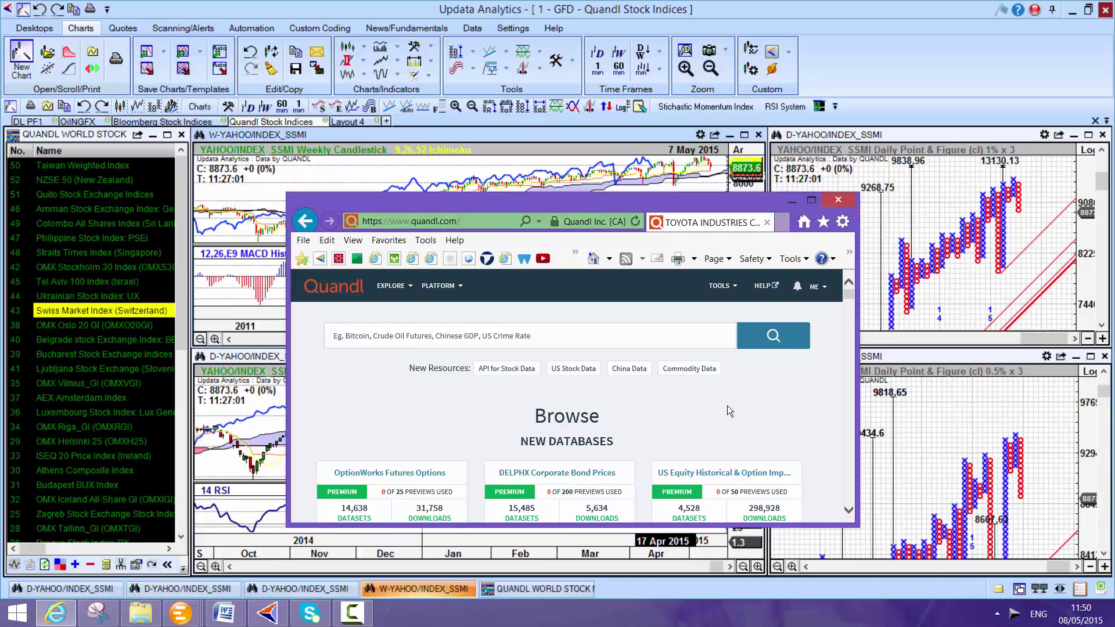
left_click(826, 291)
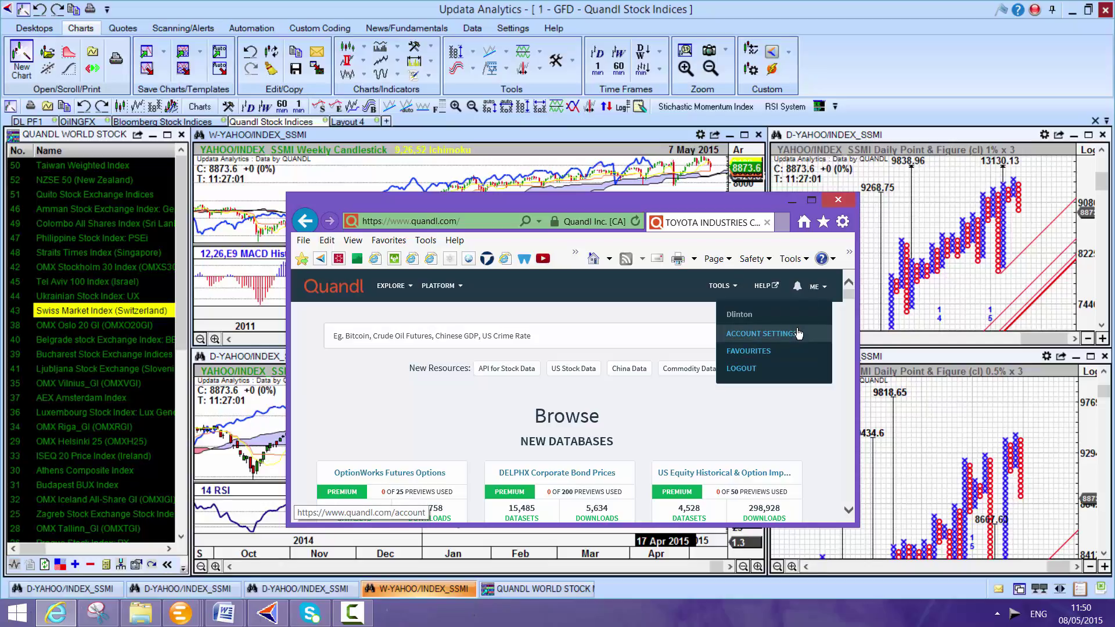
left_click(799, 404)
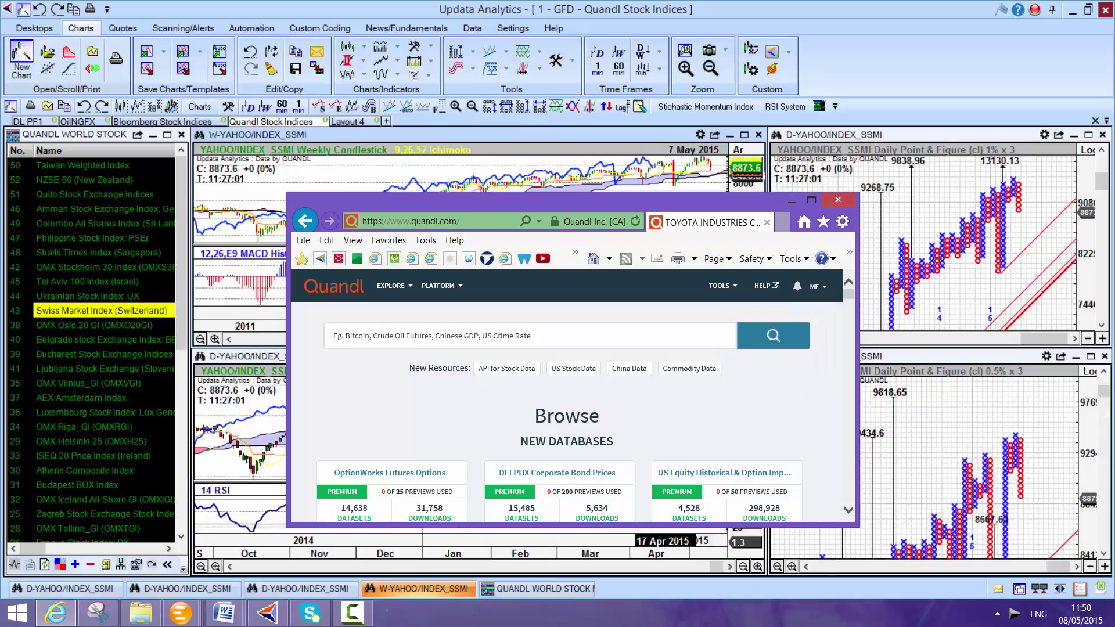
right_click(1012, 619)
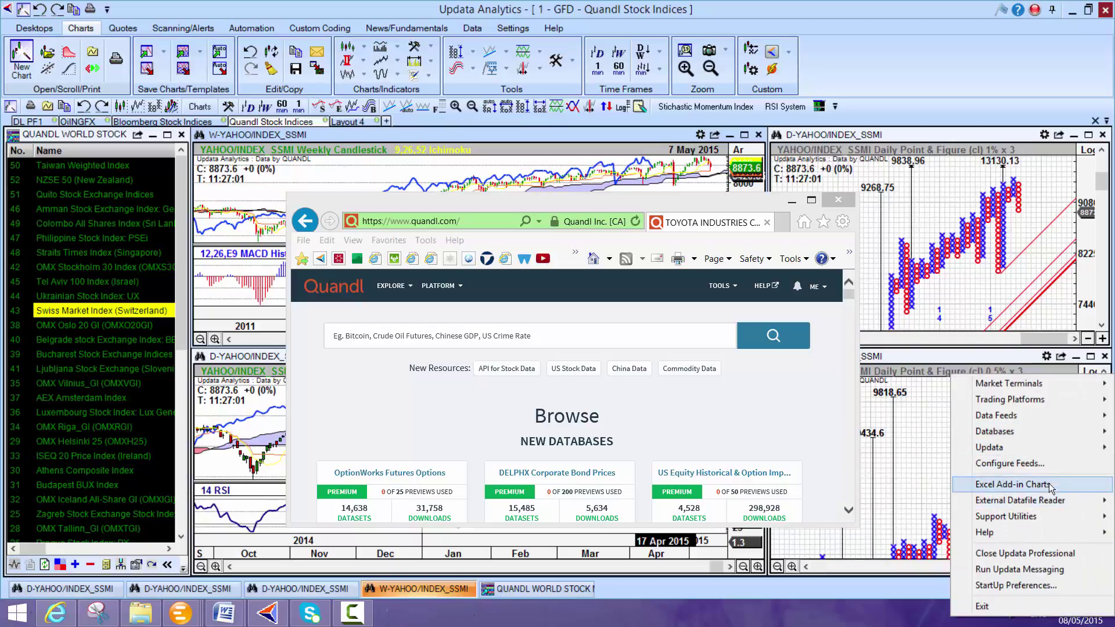
mouse_move(994, 431)
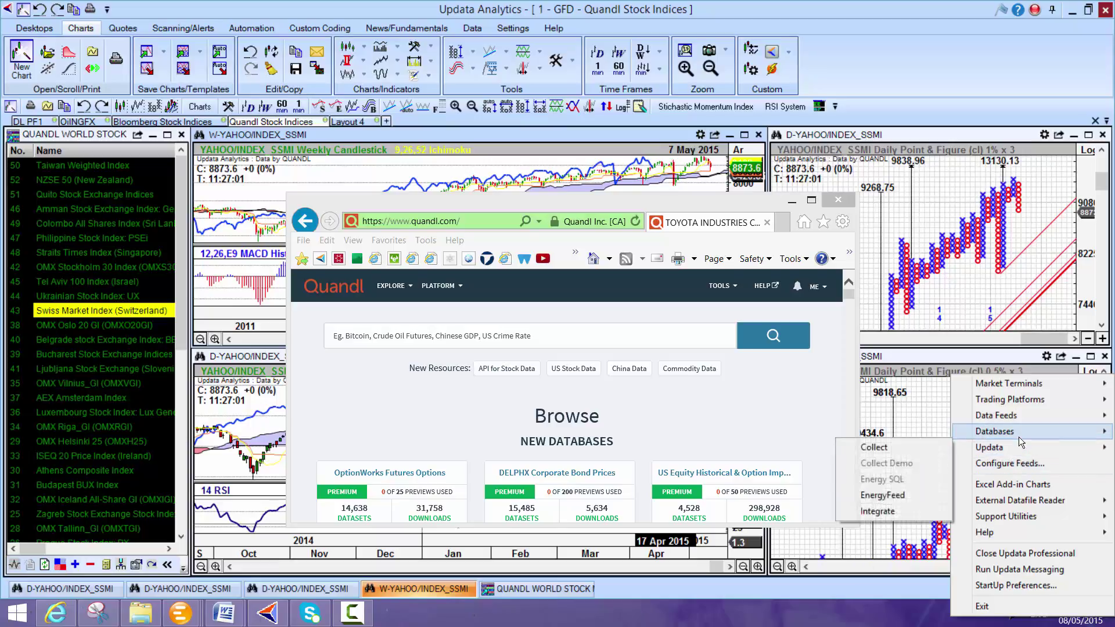
mouse_move(1009, 464)
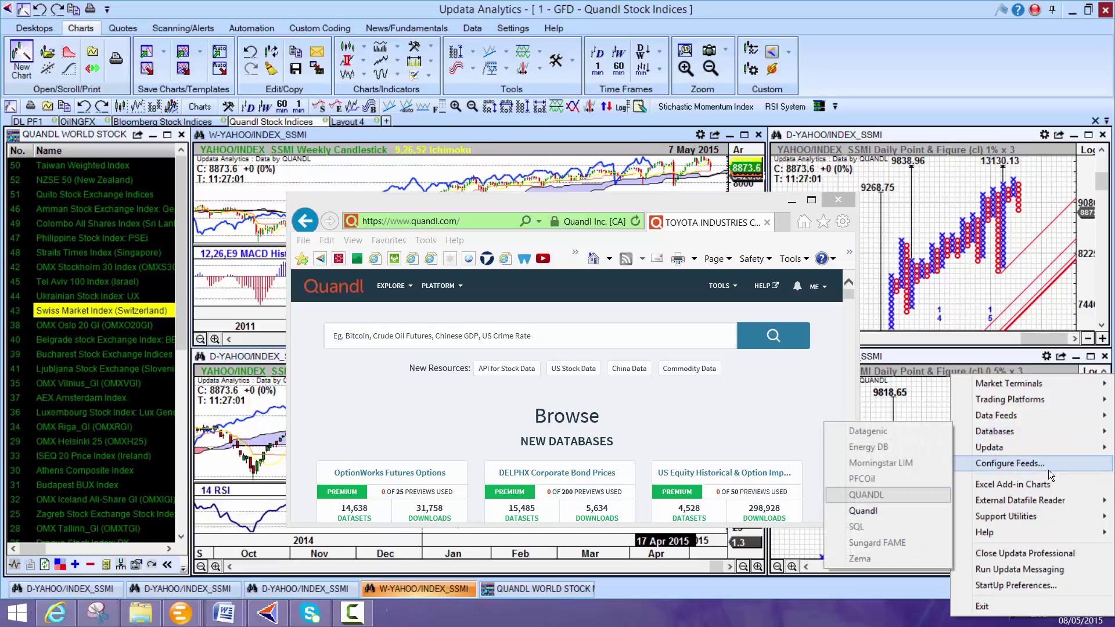
left_click(964, 285)
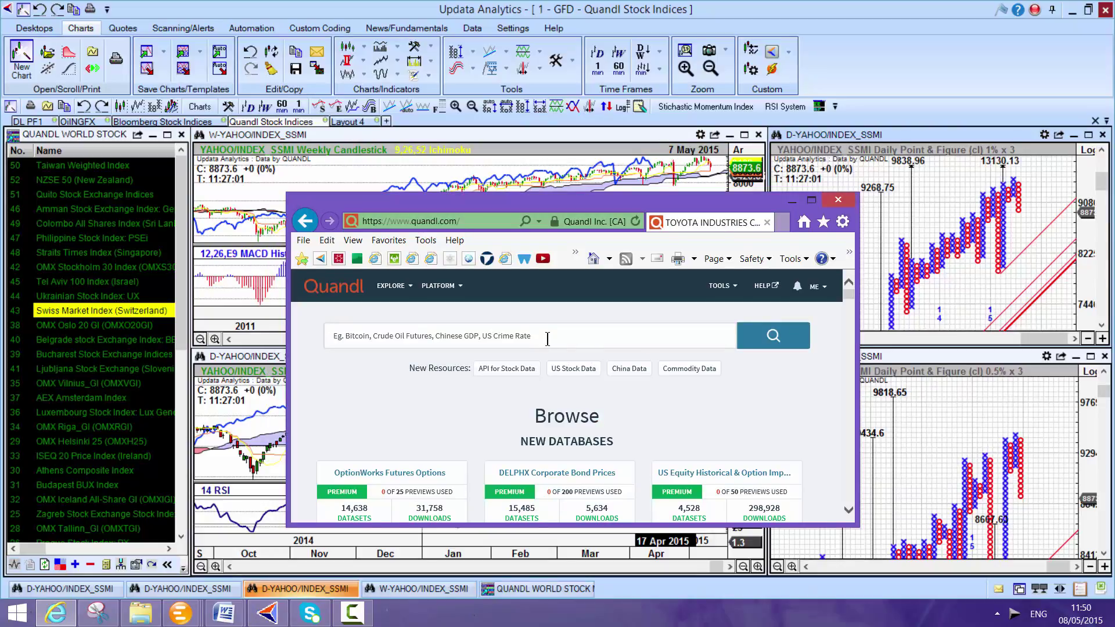
Search Quandl for 'toyota' and load the TOYOTA INDUSTRIES CP (TYIDF) dataset page maximized.
left_click(546, 339)
type("toyota")
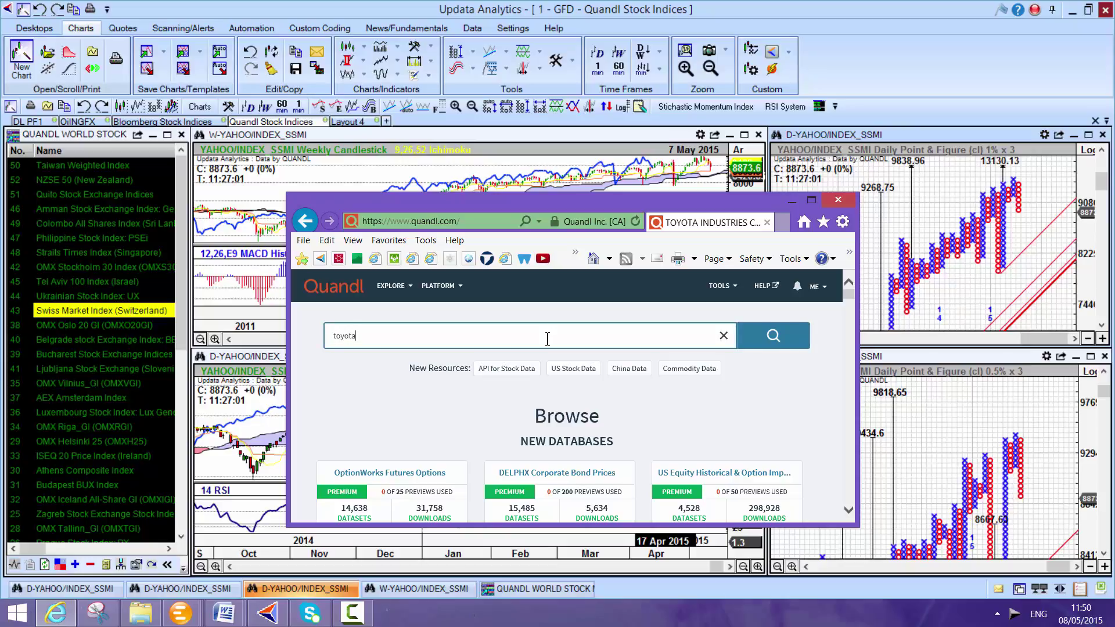
key("Return")
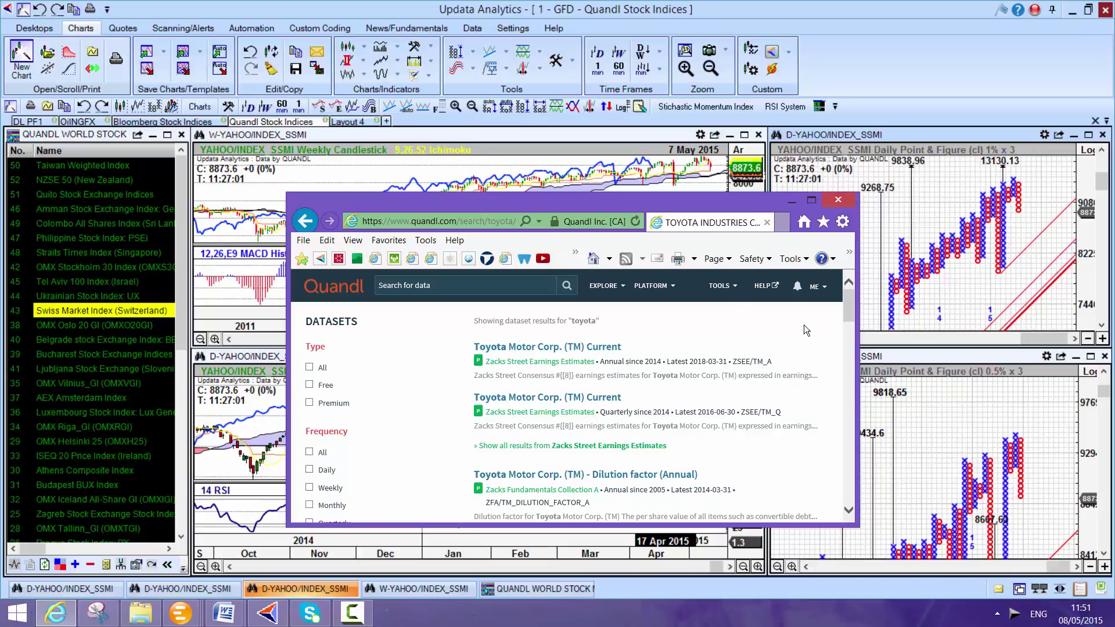
scroll(838, 319, "down", 1)
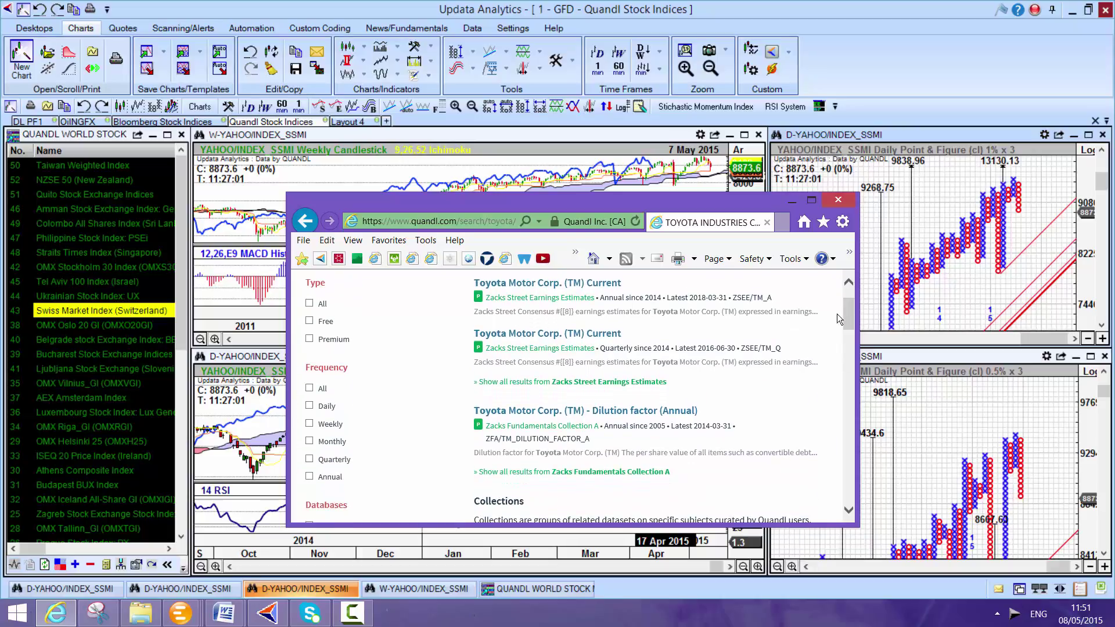
double_click(697, 206)
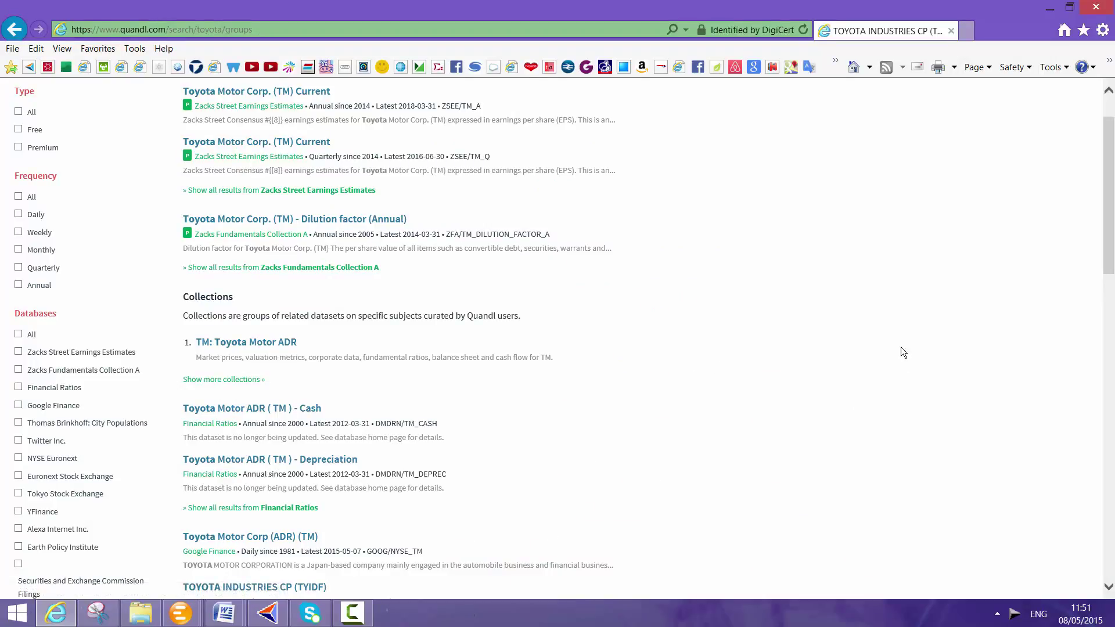
scroll(1091, 272, "down", 2)
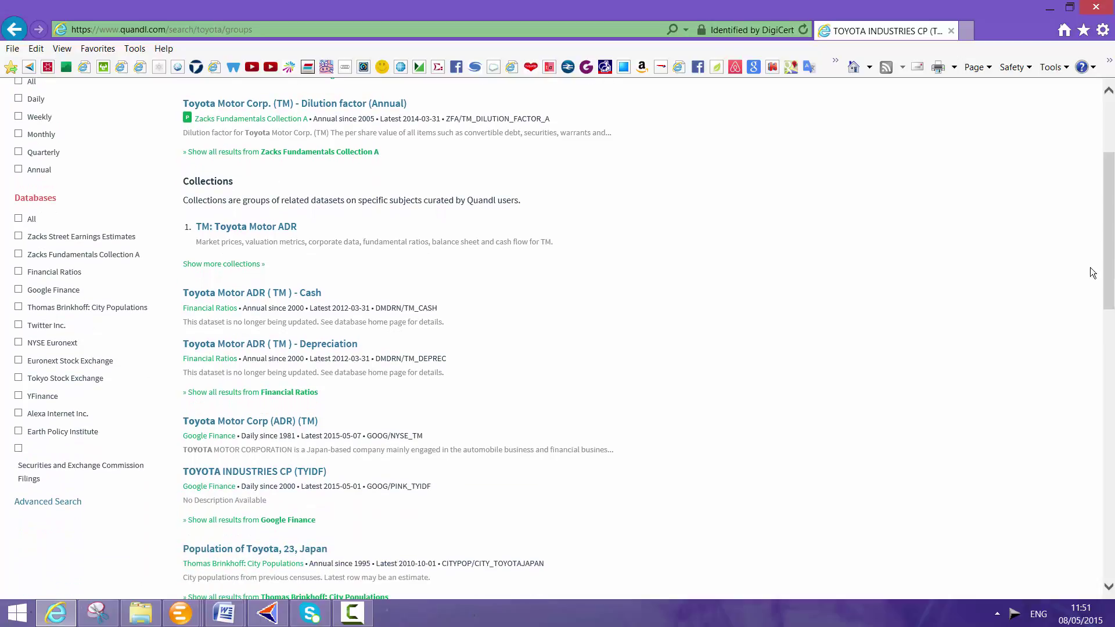
left_click(271, 474)
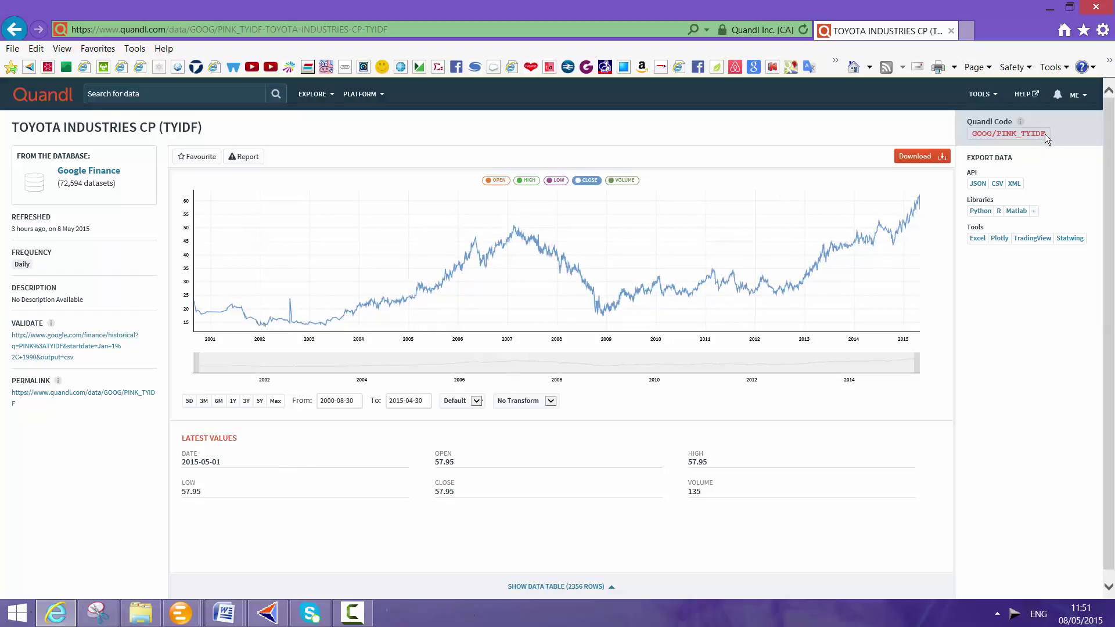
Copy the GOOG/PINK_TYIDF code and chart it as a new daily candlestick in Layout 4.
left_click(974, 136)
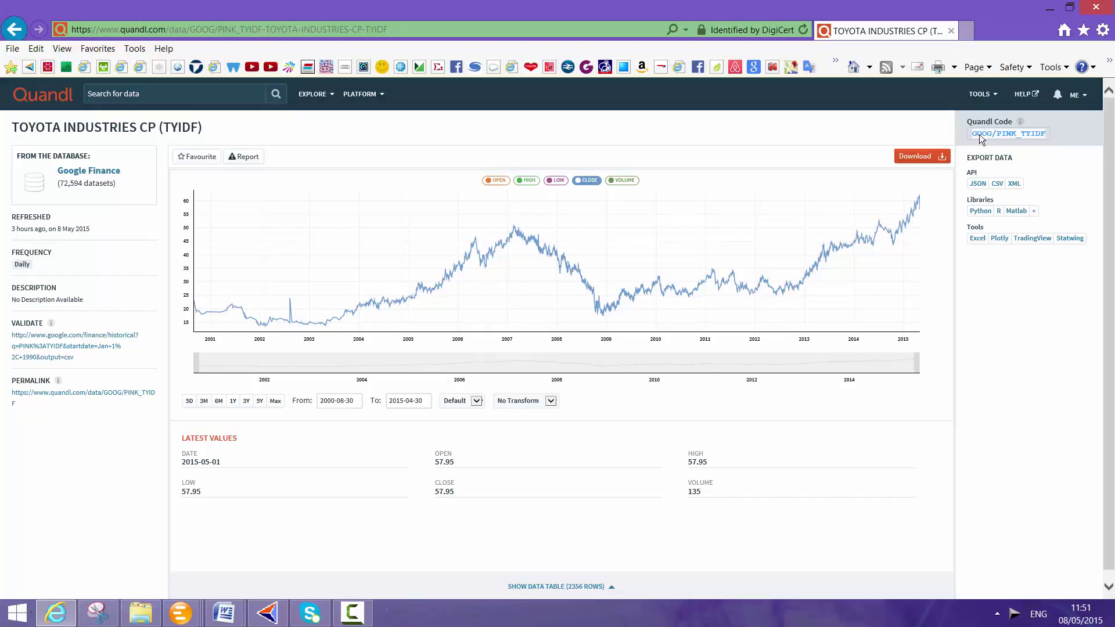
key("alt+Tab")
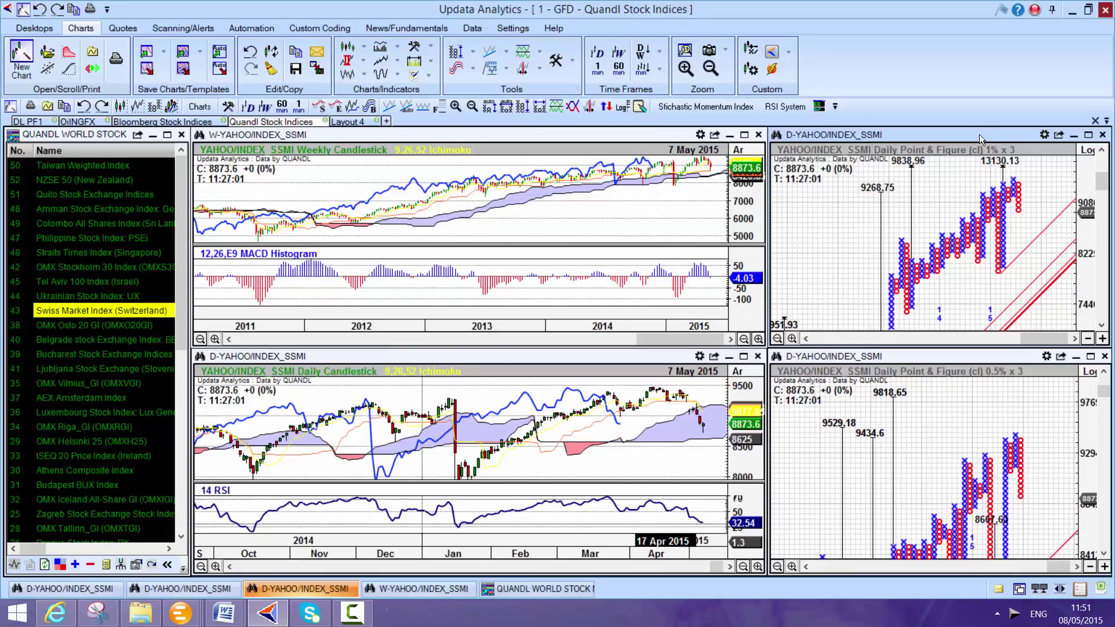
left_click(347, 122)
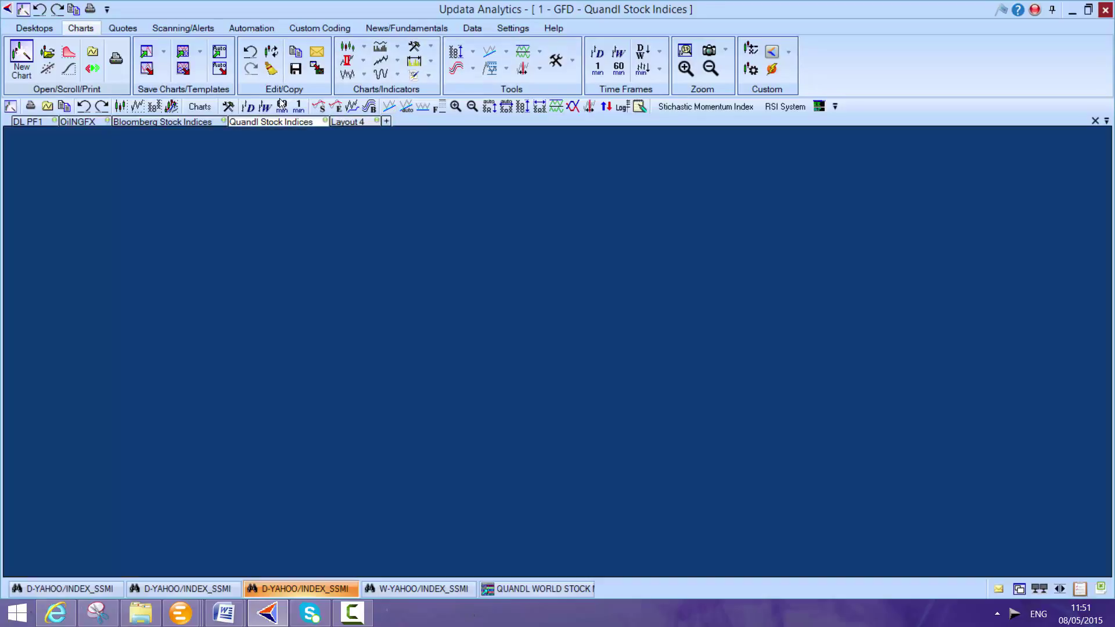
left_click(11, 107)
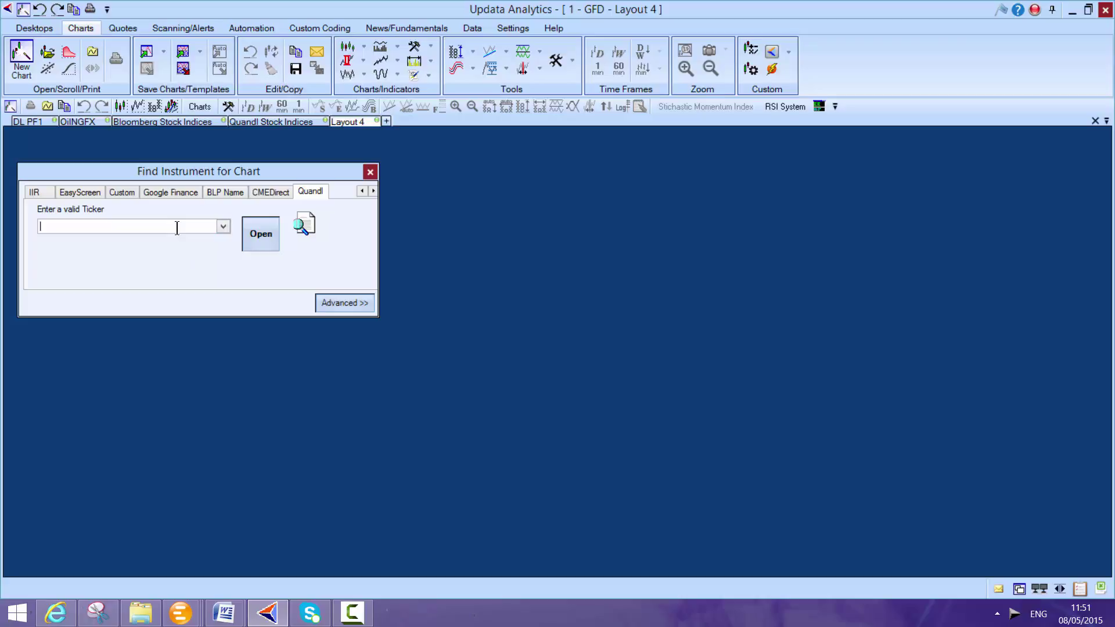
type("GOOG/PINK_TYIDF")
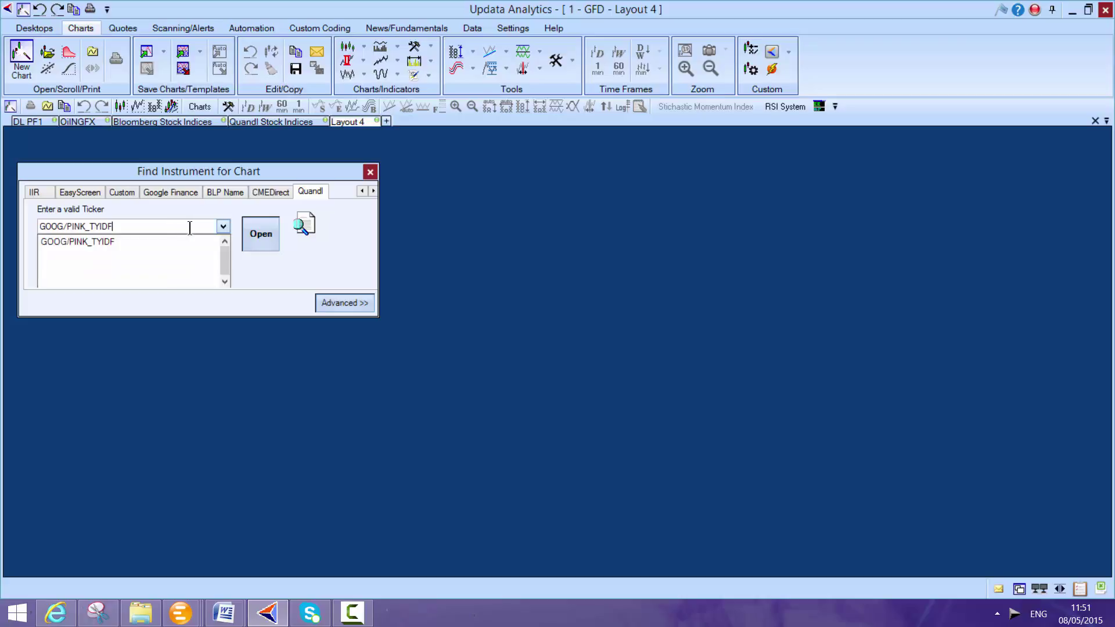
left_click(248, 236)
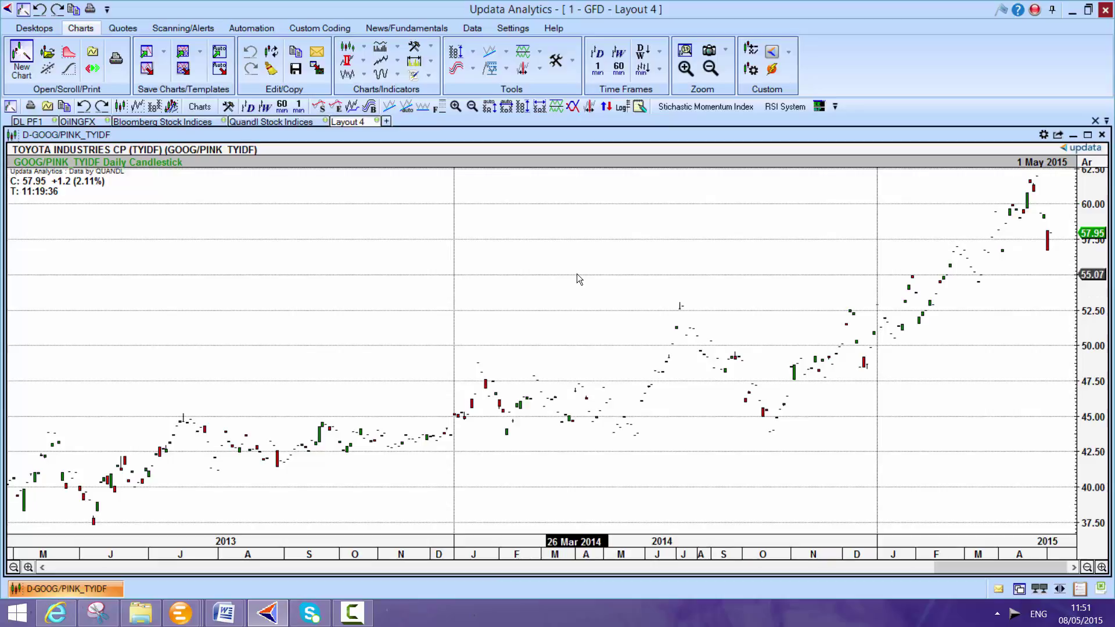
key("ctrl+o")
left_click(223, 226)
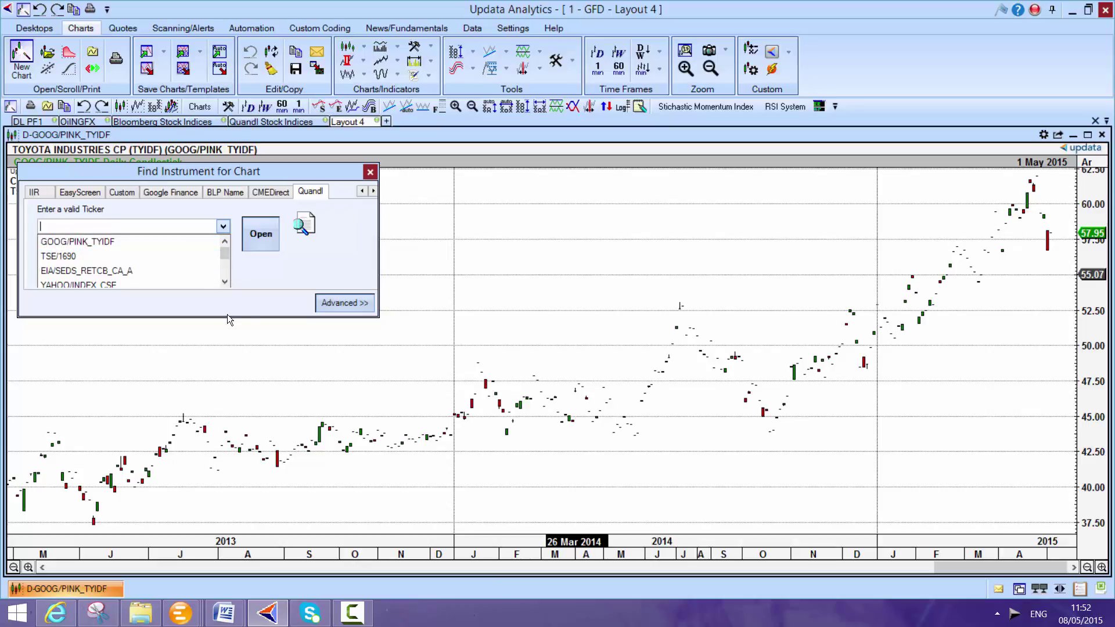
left_click(370, 172)
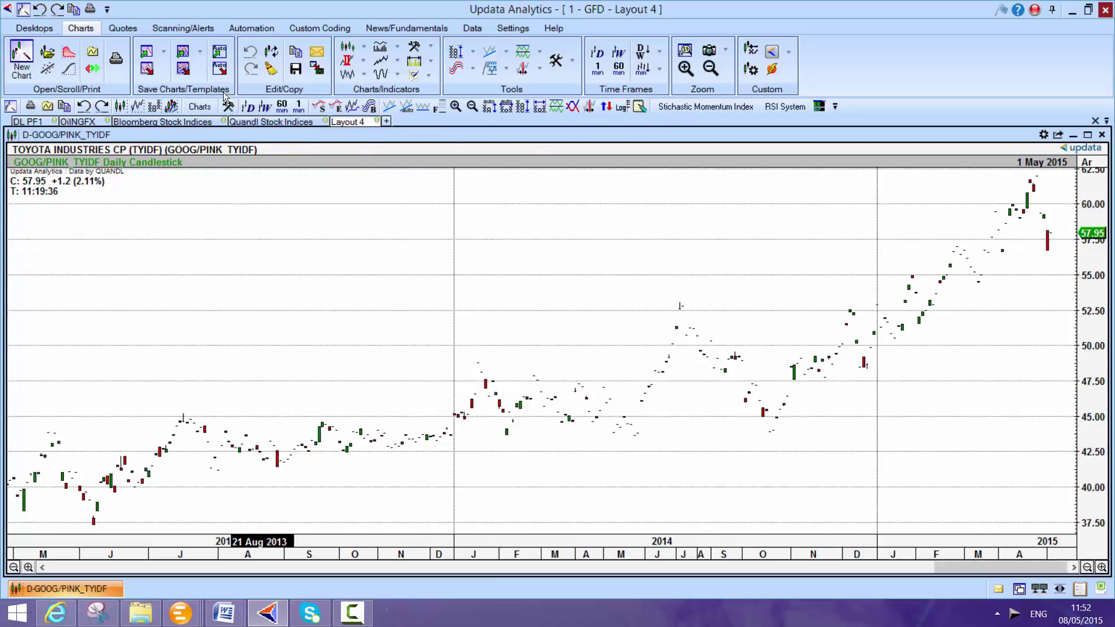
Apply the Price Line+Signal Histogram template, remove the MACD pane and switch to Point & Figure.
left_click(201, 53)
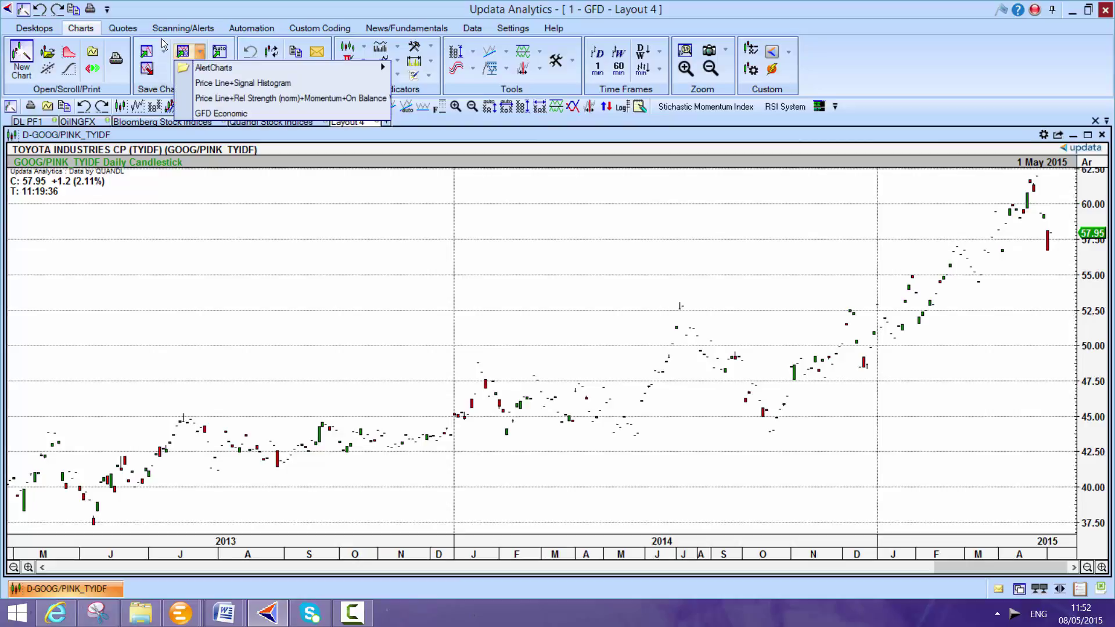
left_click(213, 83)
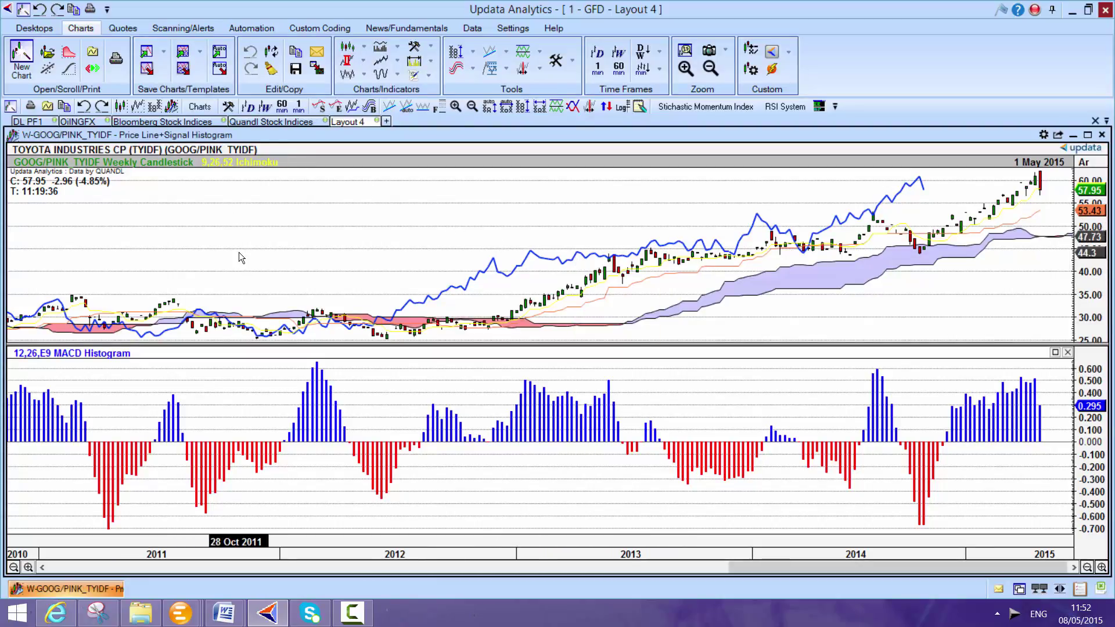
key("Delete")
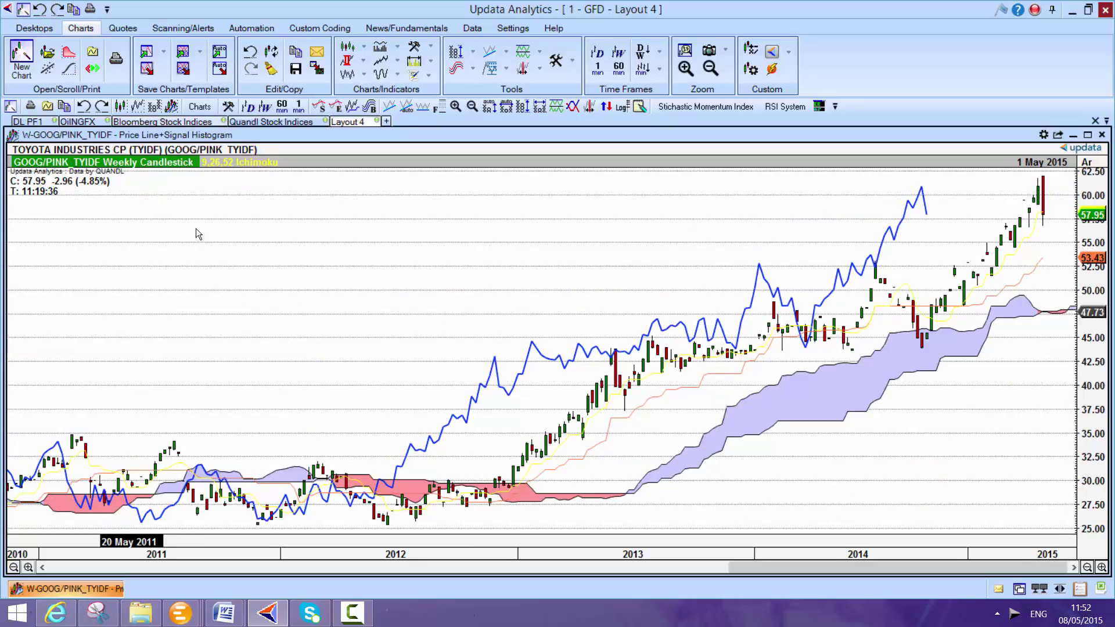
key("p")
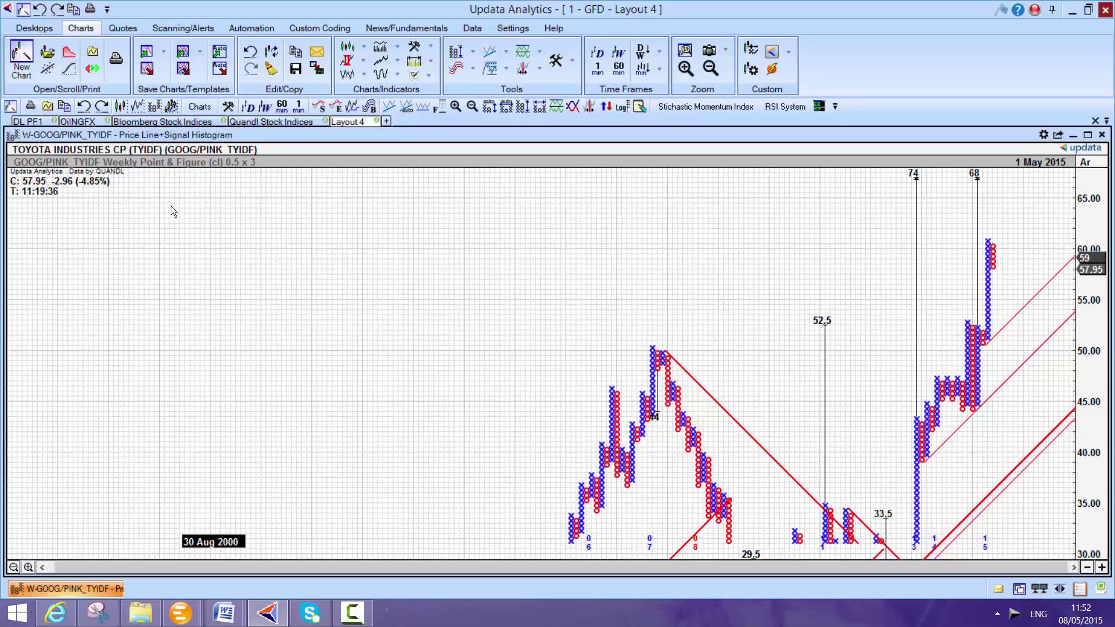
Browse the Quandl and Bloomberg Stock Indices layouts, then return to the Layout 4 Toyota chart.
left_click(255, 122)
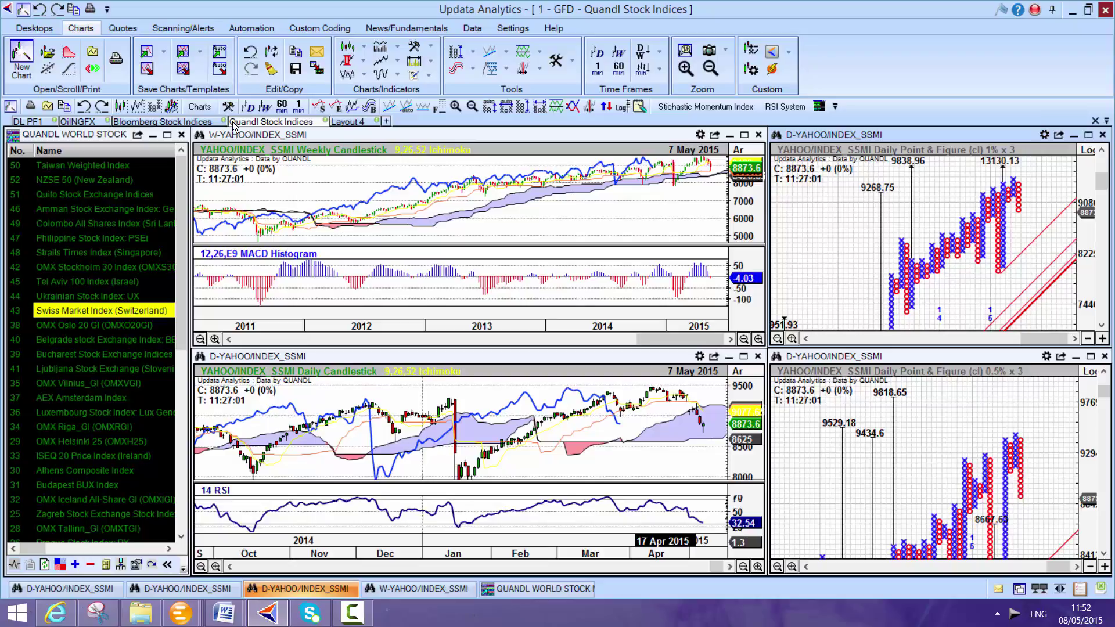
left_click(187, 122)
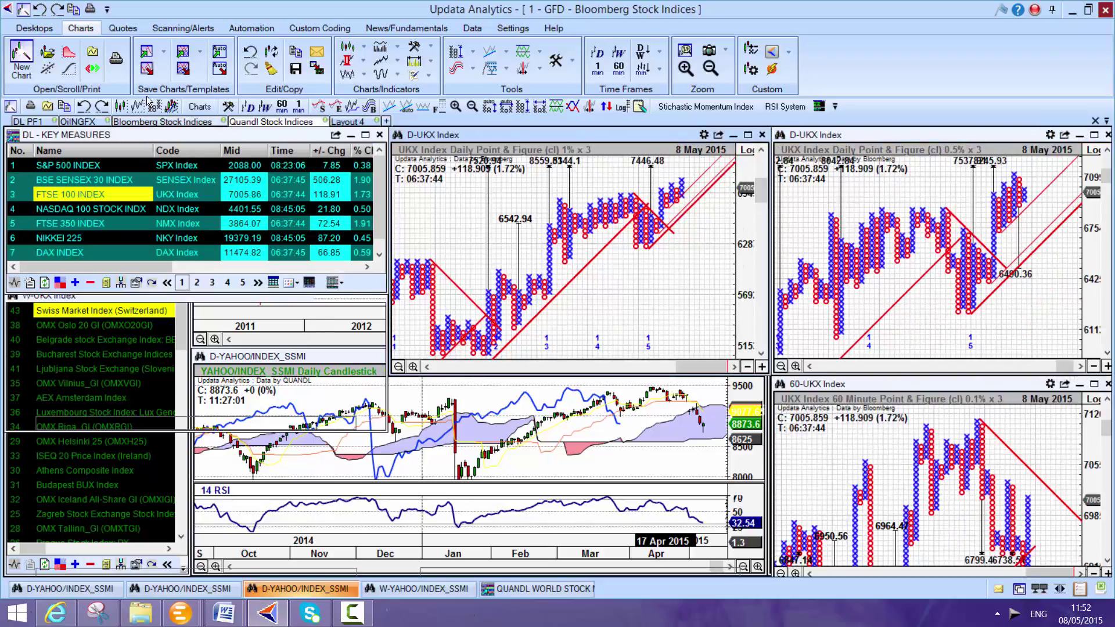
left_click(274, 122)
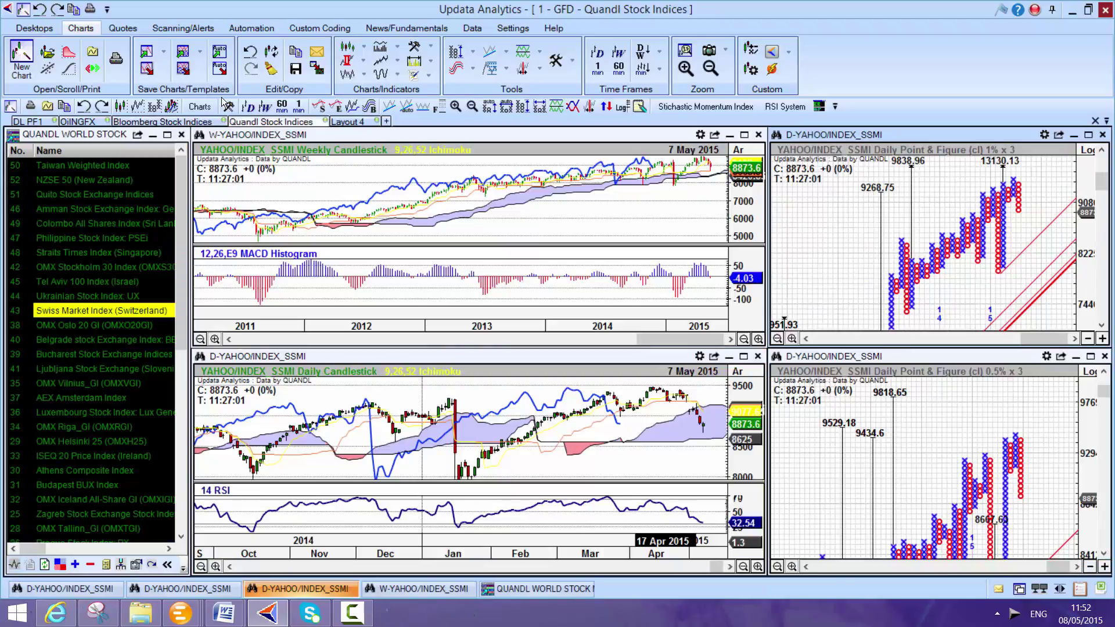
left_click(358, 122)
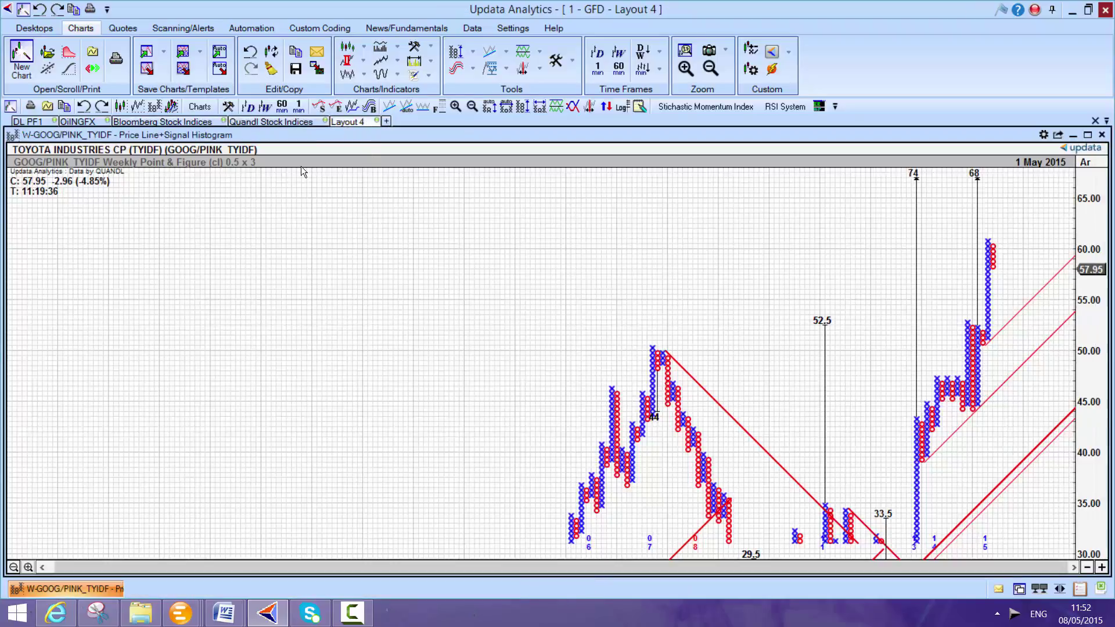
Show Toyota prices as a line and add a historical correlation study.
left_click(137, 105)
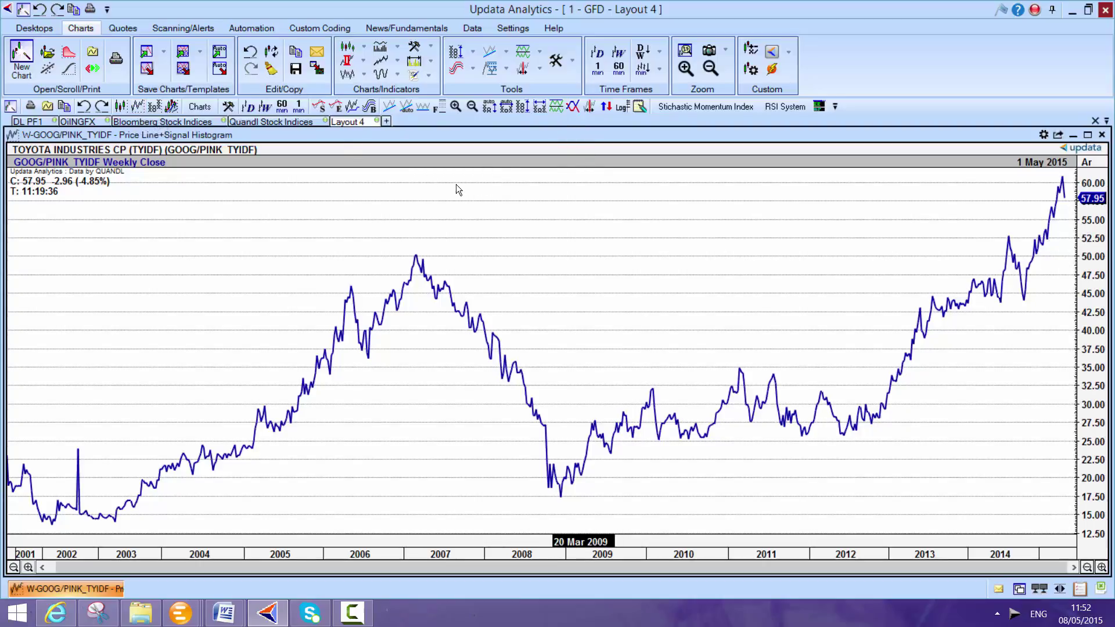
left_click(199, 106)
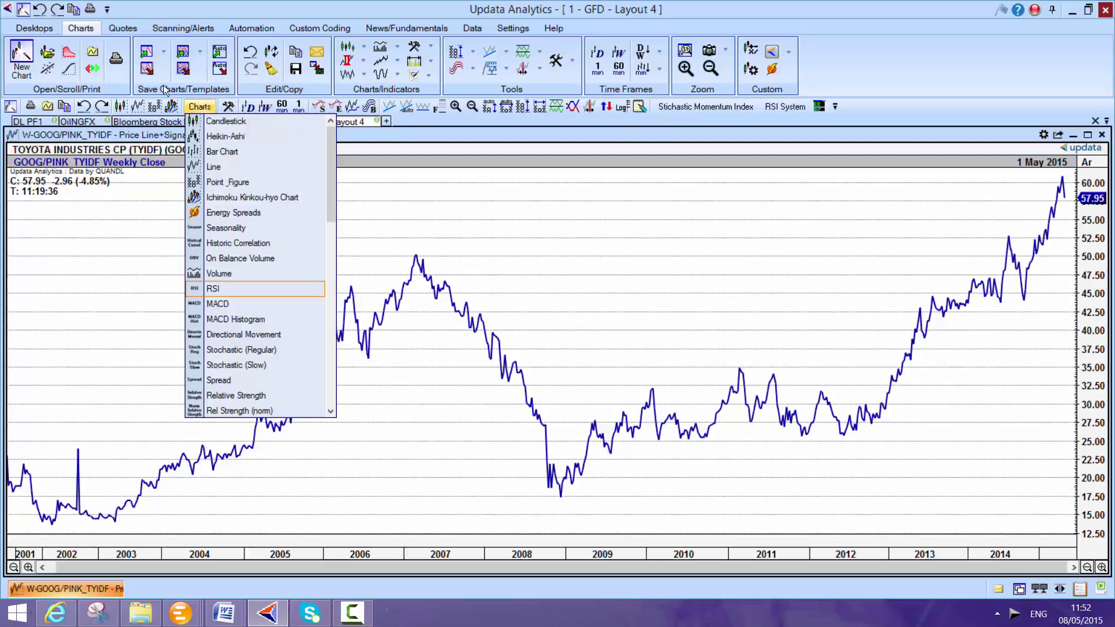
left_click(236, 244)
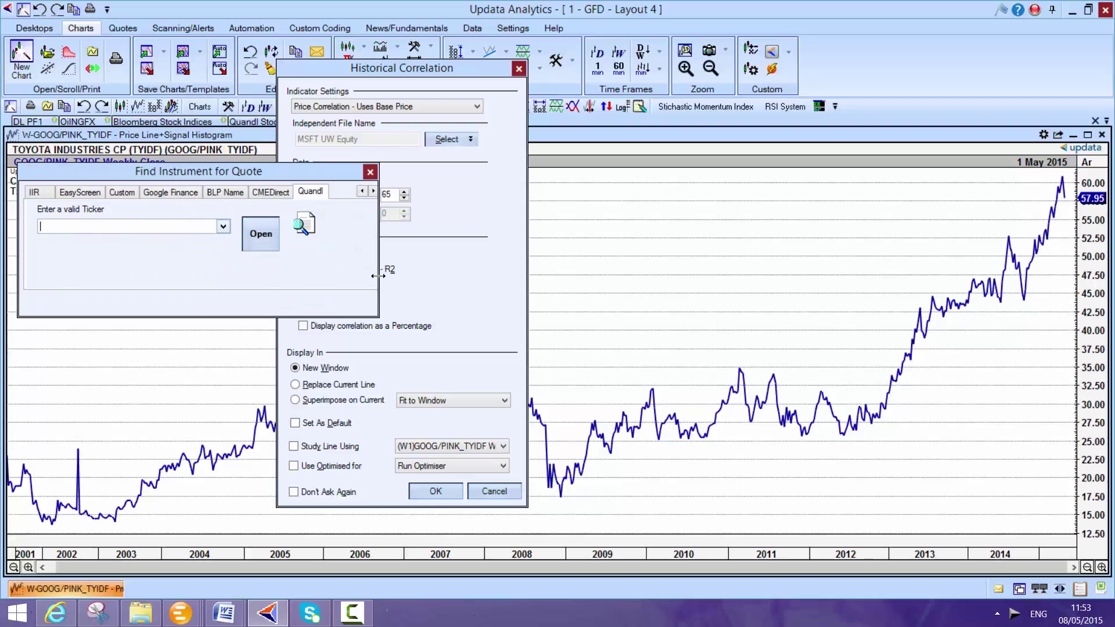
Correlate TYIDF against Bloomberg ticker CL1 Comdty, then remove the correlation pane.
left_click_drag(379, 261, 667, 296)
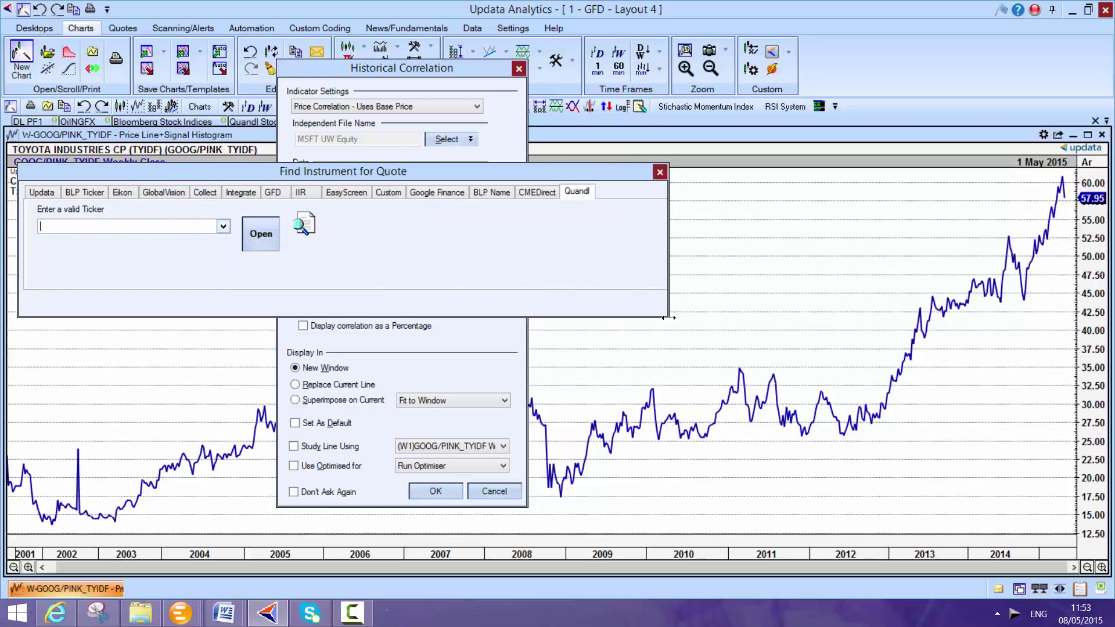
left_click(84, 193)
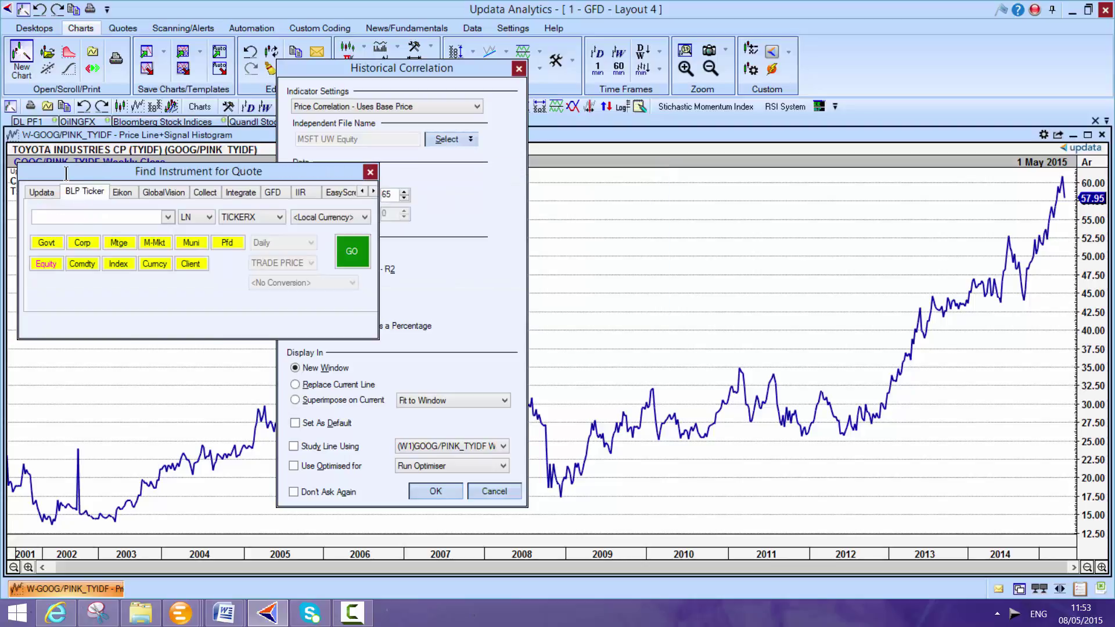
key("alt+Down")
key("Down")
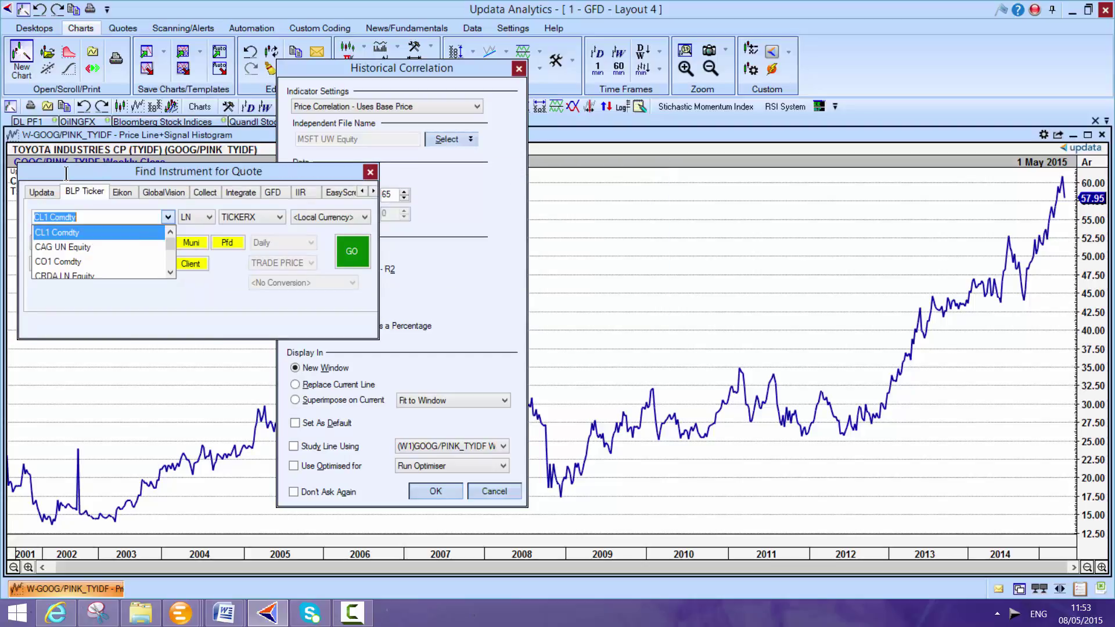
key("Return")
left_click(443, 494)
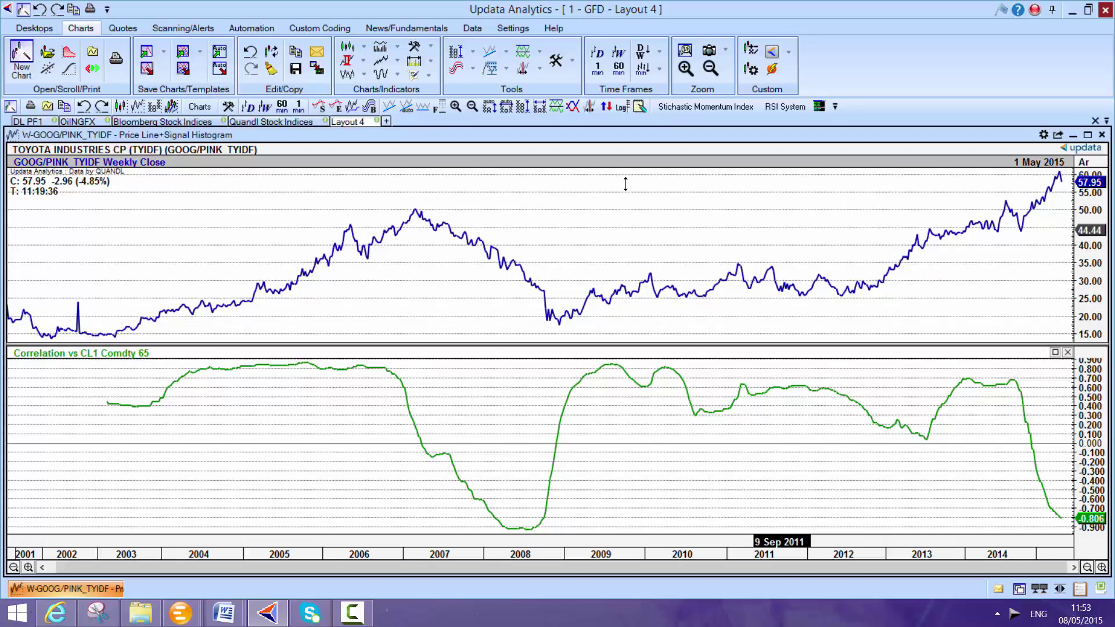
left_click_drag(624, 184, 625, 183)
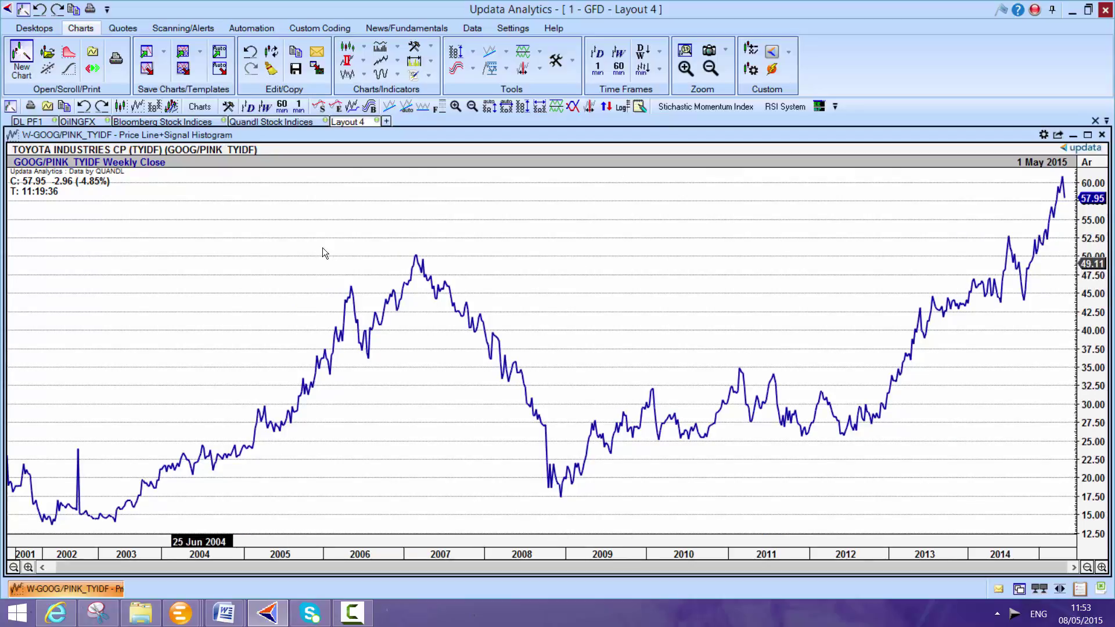
Dismiss the Updata tray options and bring up the chart type list over the TYIDF chart.
right_click(1014, 616)
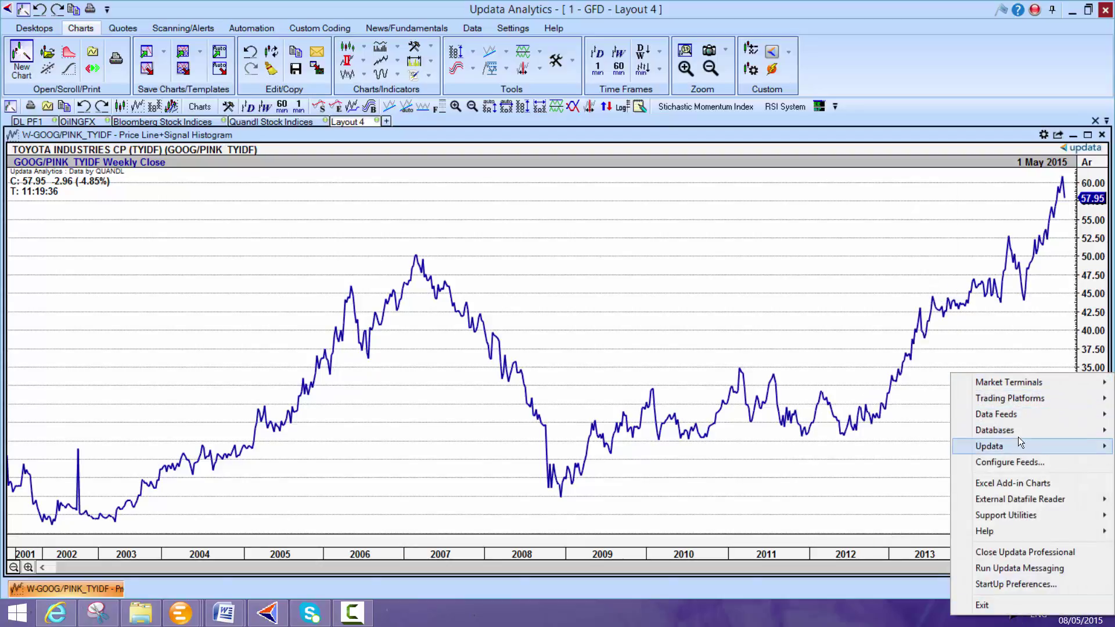
left_click(747, 278)
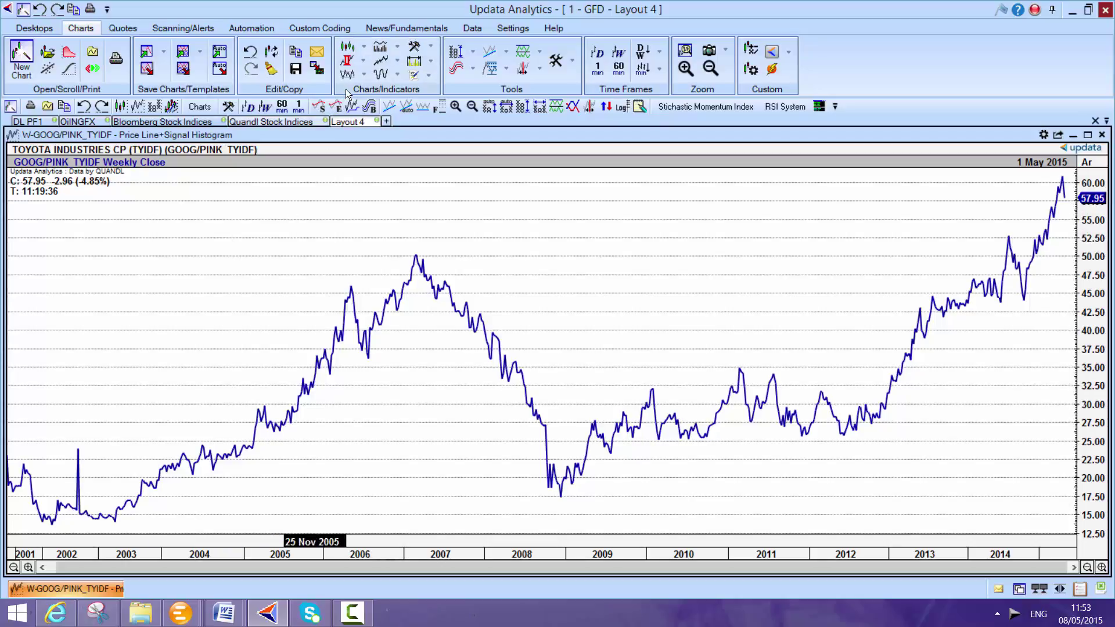
left_click(349, 48)
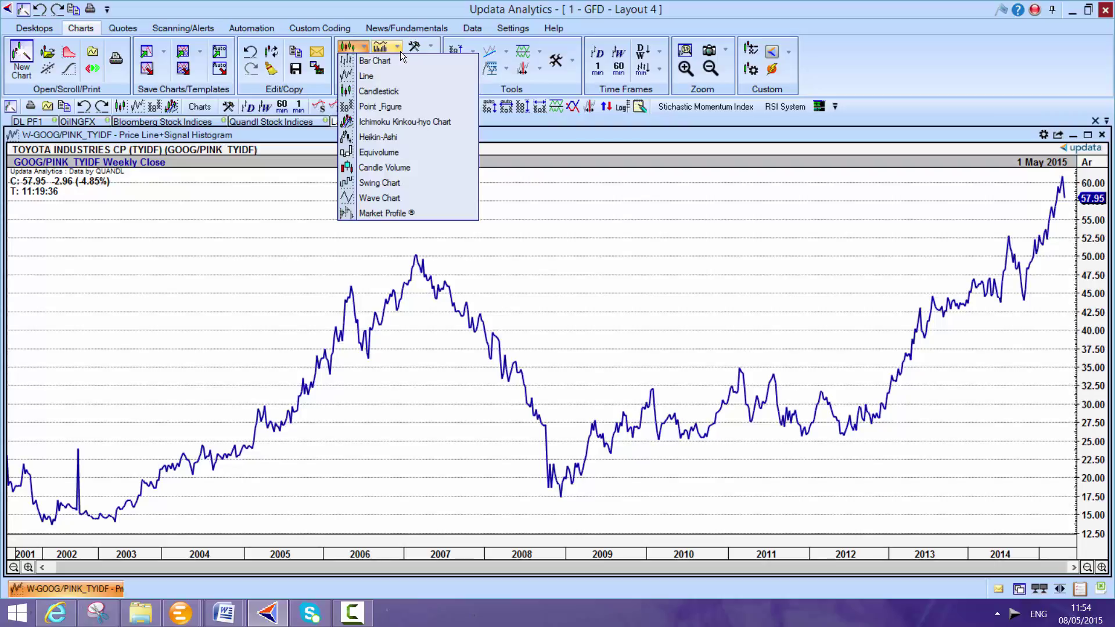
Leave the chart-type list unchosen and return to the Quandl Stock Indices layout.
left_click(571, 237)
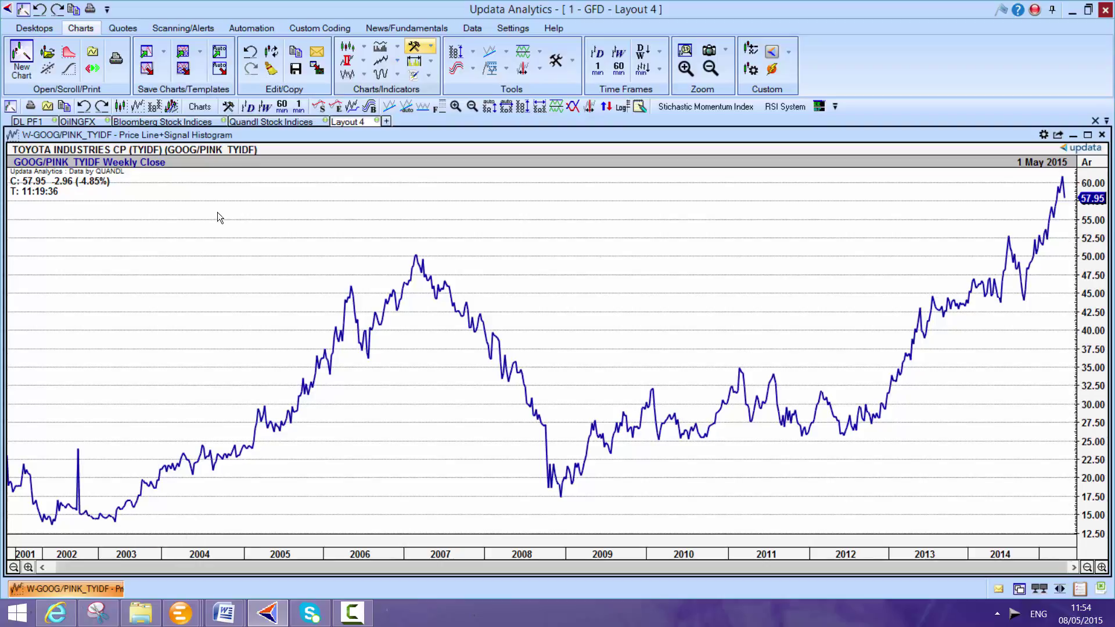
left_click(269, 120)
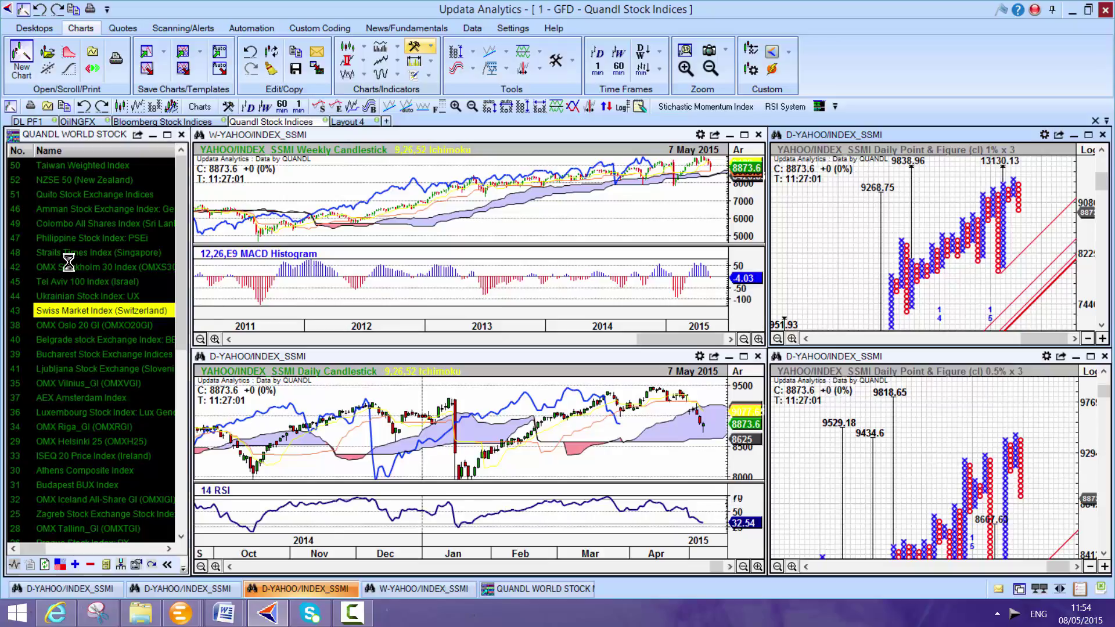
Load OMX Oslo 20 GI and AEX Amsterdam Index charts, then return to the Layout 4 TYIDF chart.
key("Down")
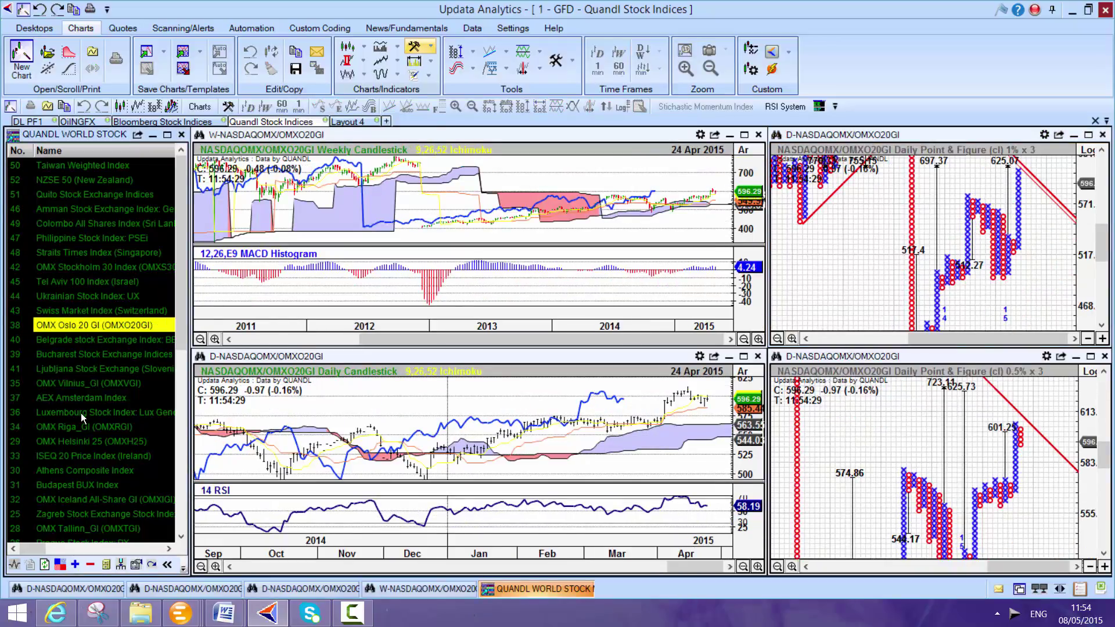
left_click(88, 402)
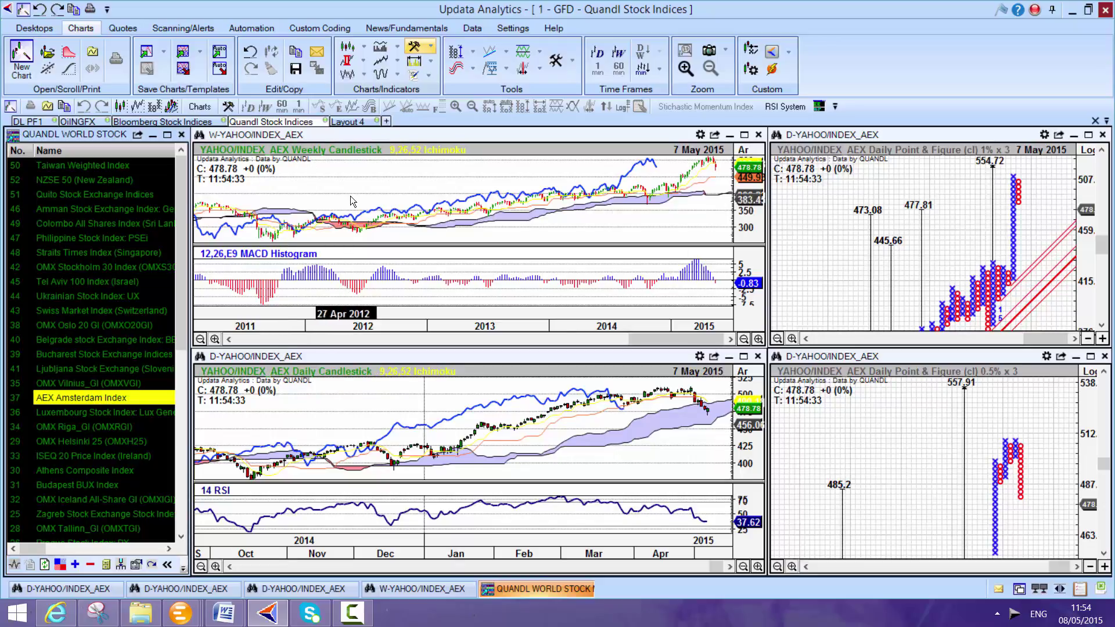
left_click(360, 122)
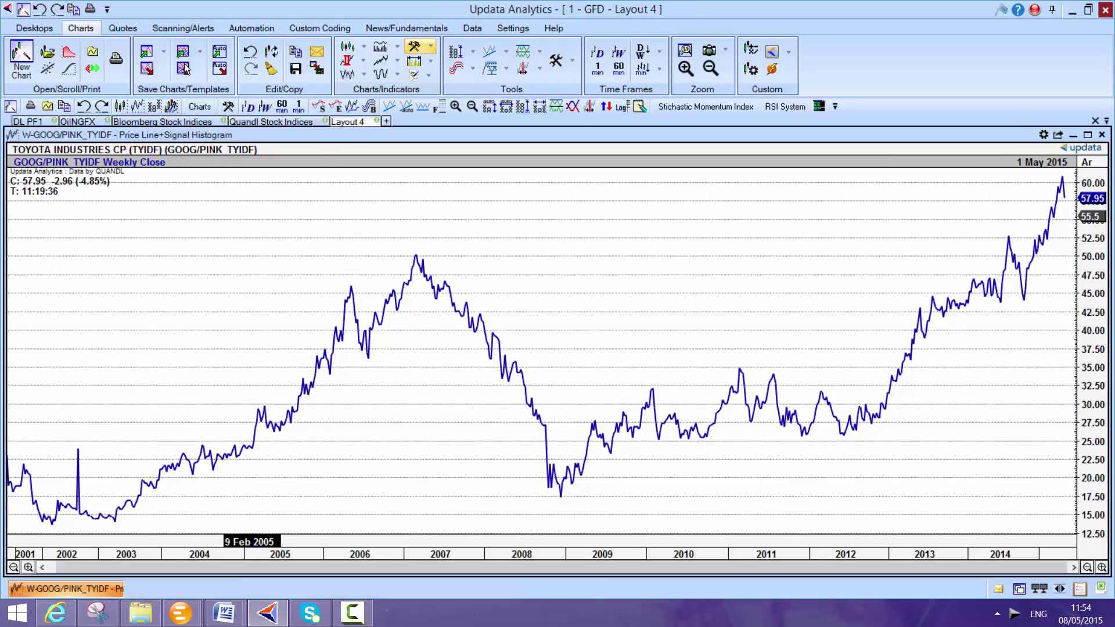
Choose the PF_1%_Log_double-top_break+trend_up+50% scan and bring up its conditions for editing.
left_click(166, 28)
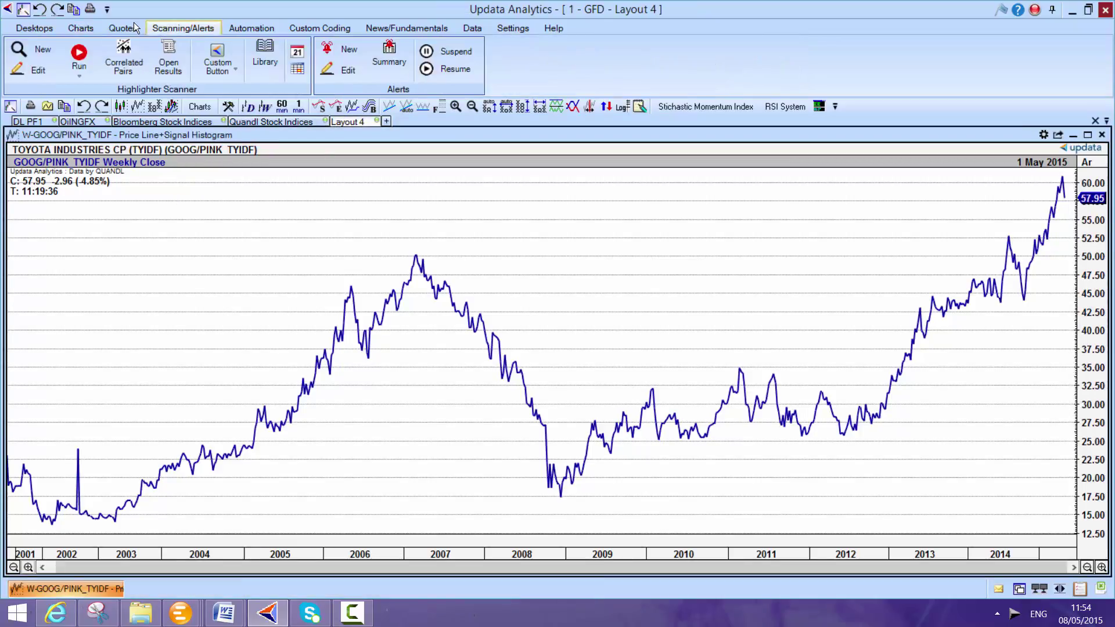
left_click(70, 52)
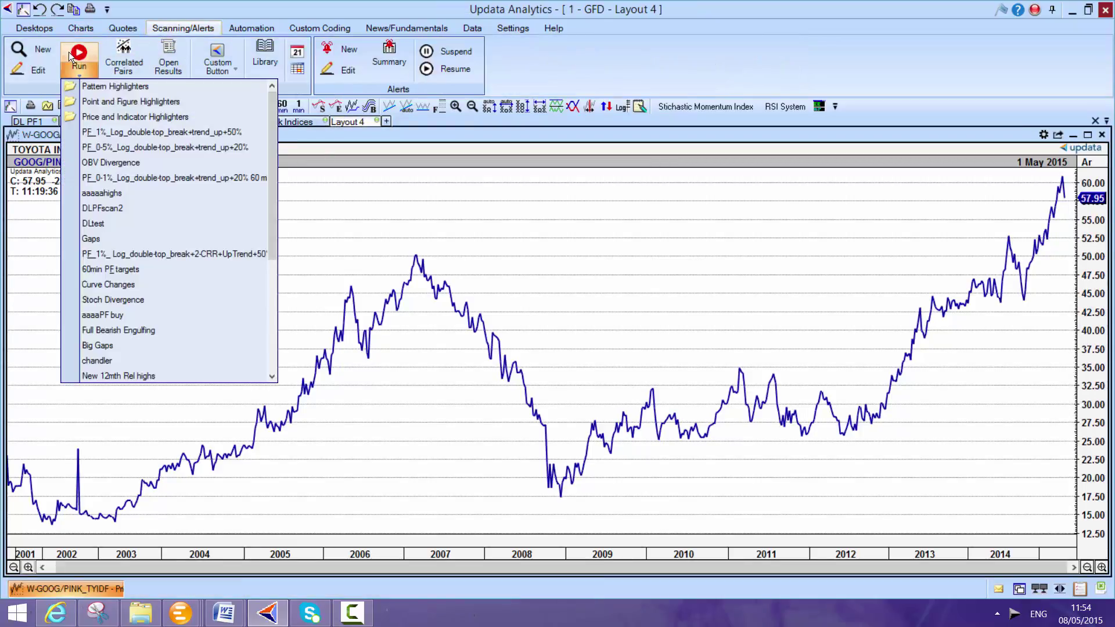
left_click(107, 131)
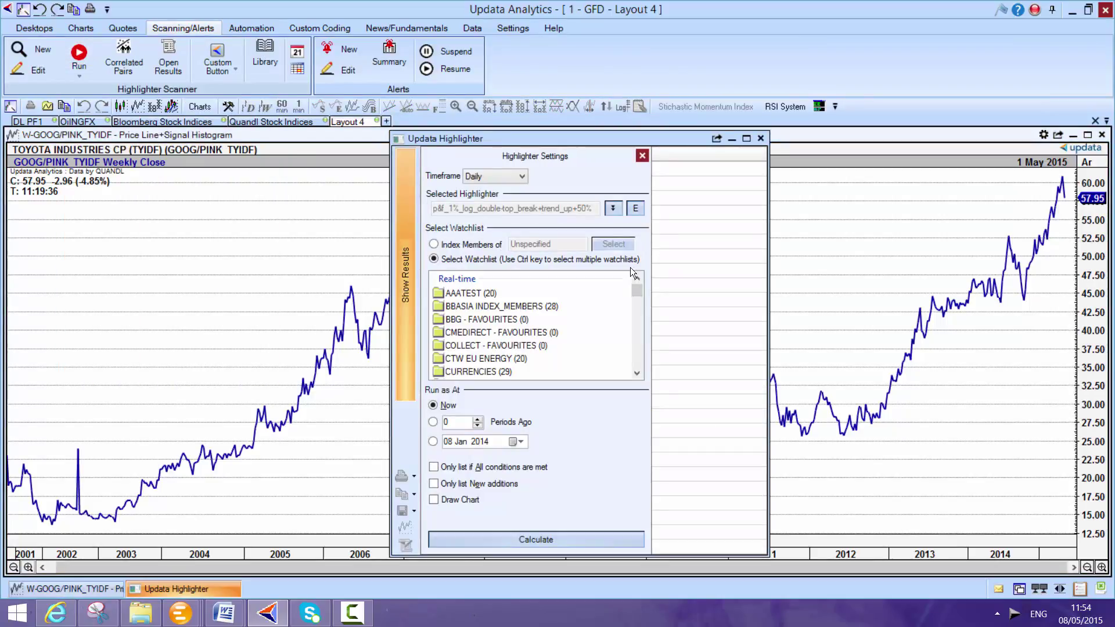
left_click_drag(635, 291, 640, 333)
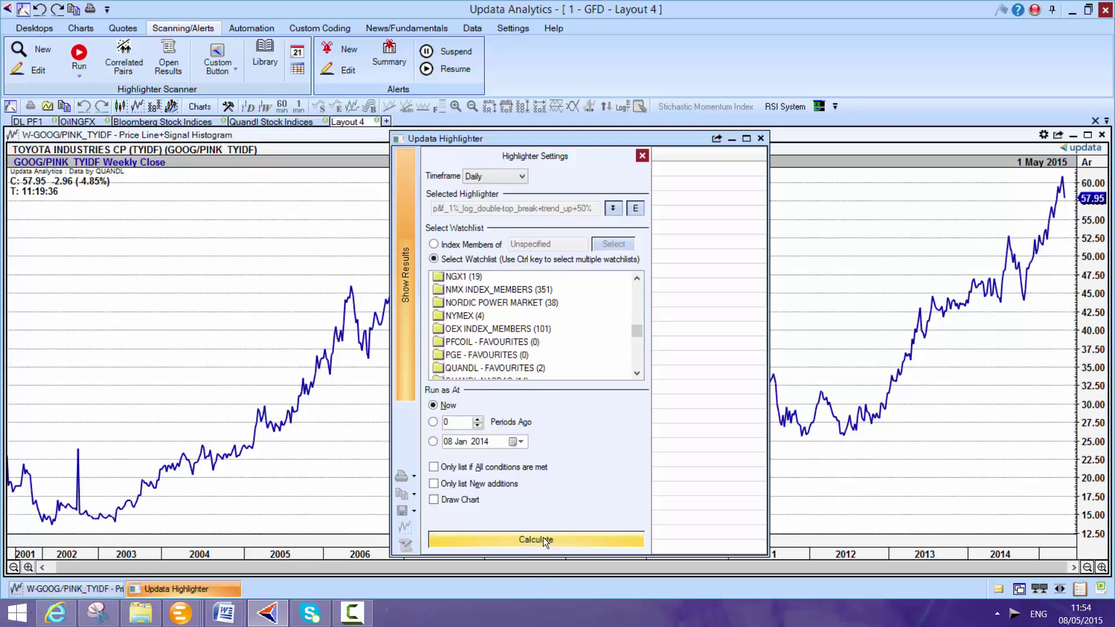
left_click(635, 209)
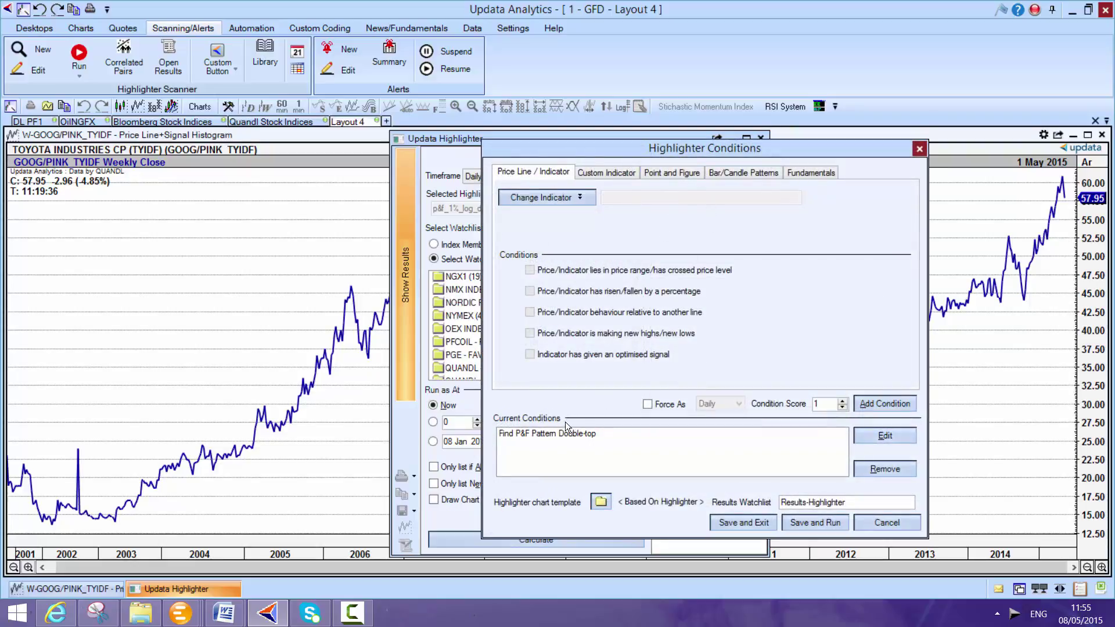
Review the double-top P&F settings unchanged and run the scan, finding Colombo All Shares Index.
left_click(558, 437)
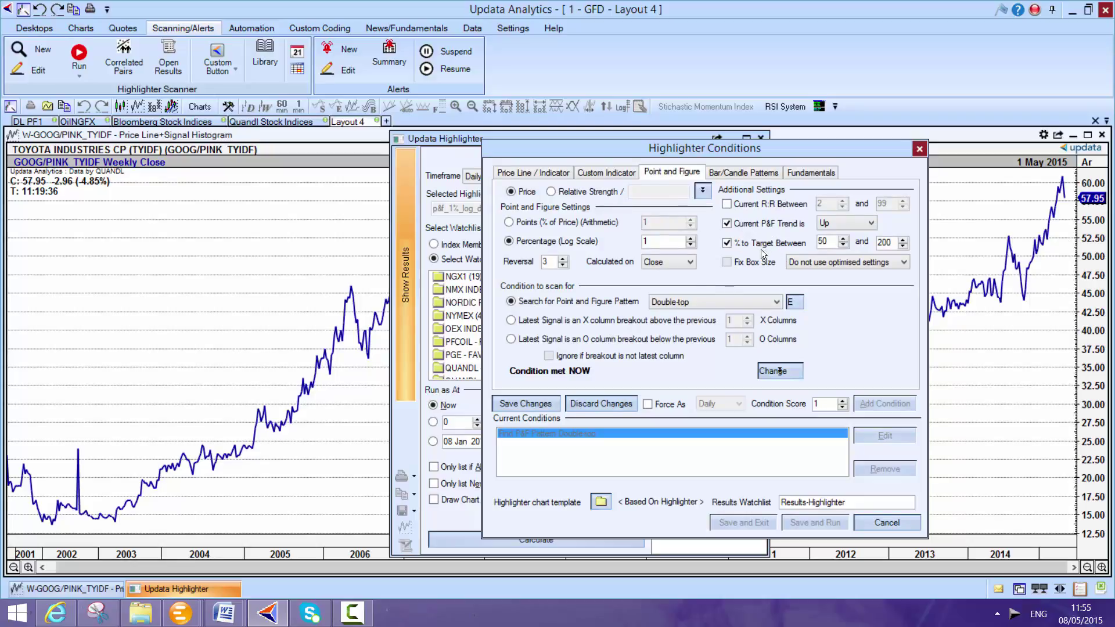
left_click(884, 523)
left_click(574, 546)
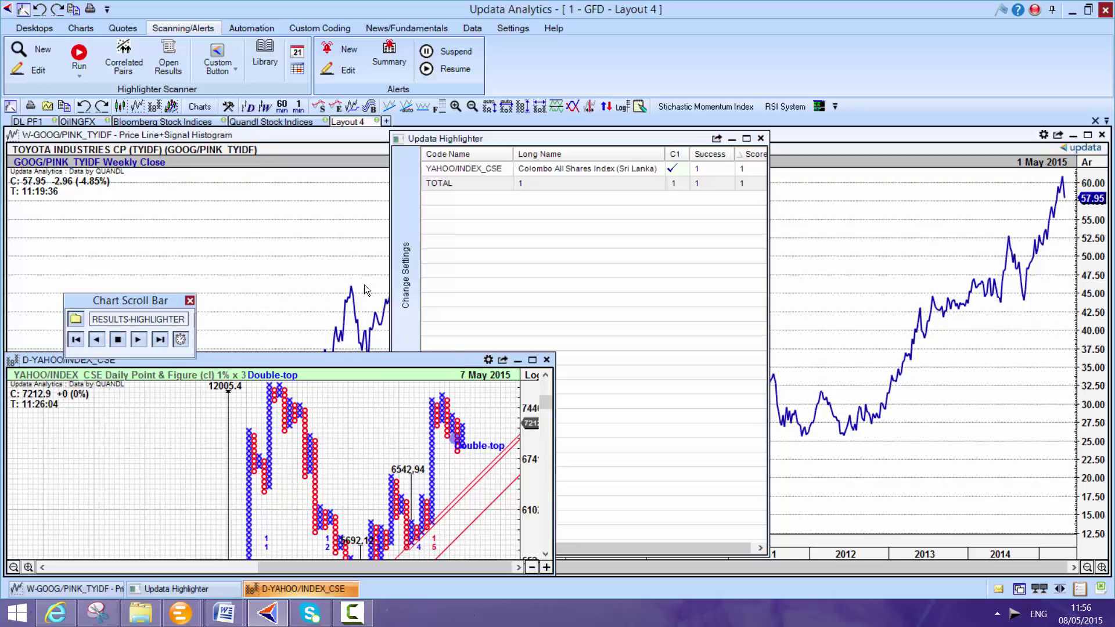
Centre and enlarge the Colombo point-and-figure chart, then bring the TYIDF weekly chart to front.
left_click_drag(470, 359, 618, 178)
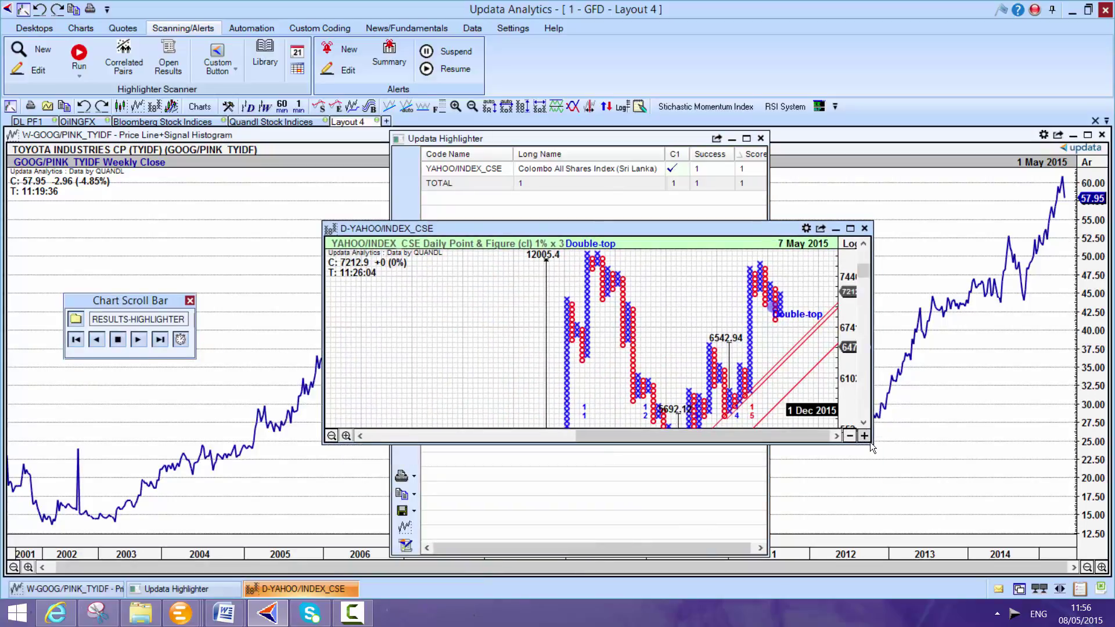
left_click_drag(879, 455, 918, 518)
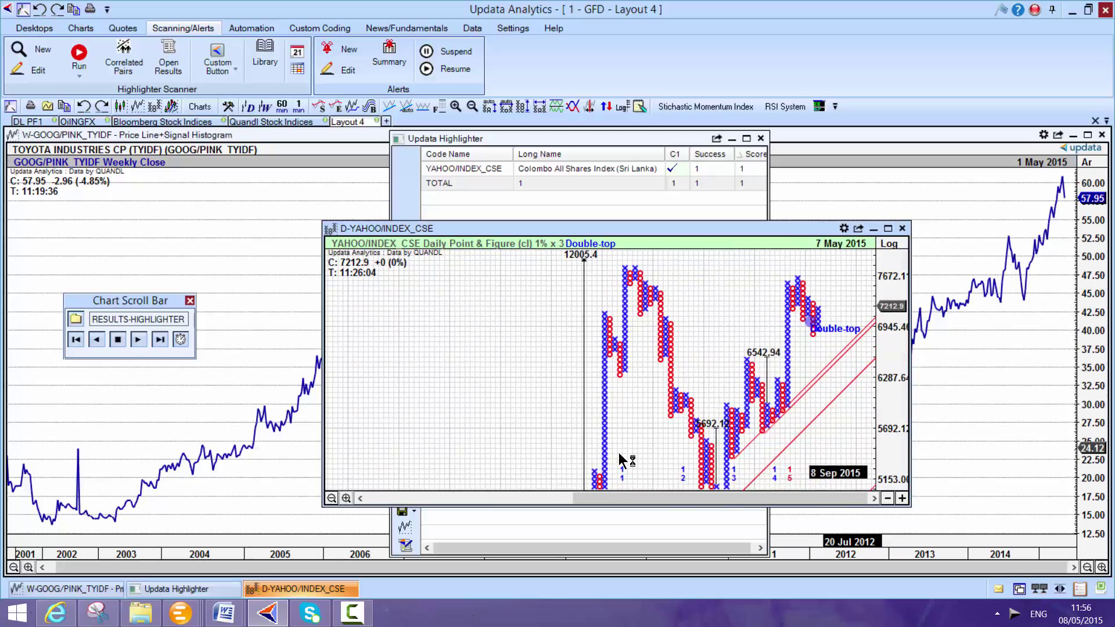
mouse_move(675, 366)
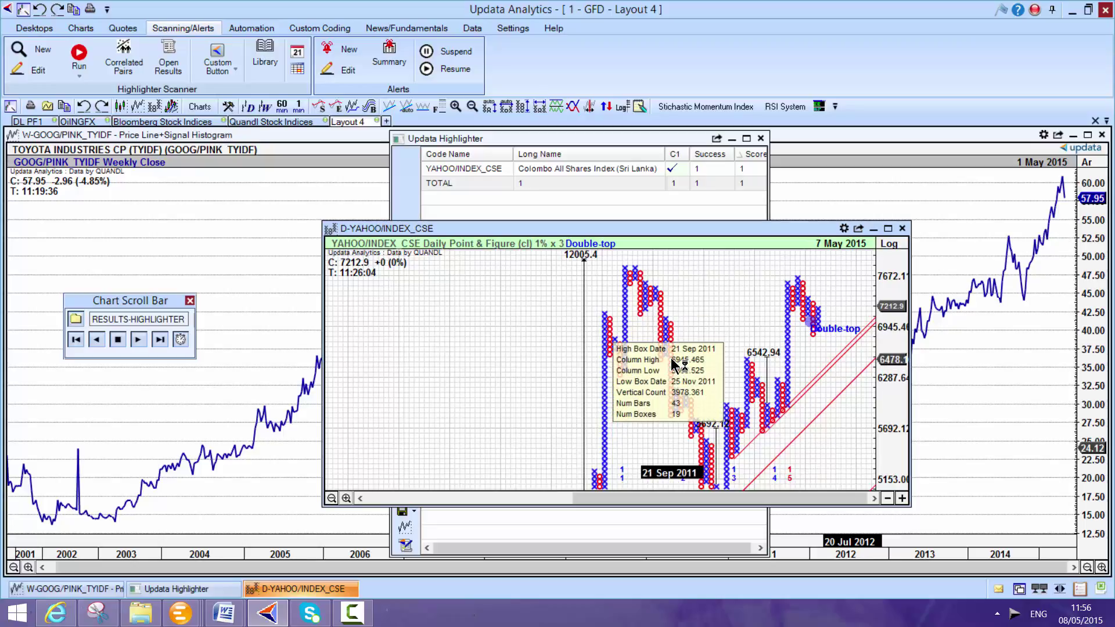
left_click(207, 161)
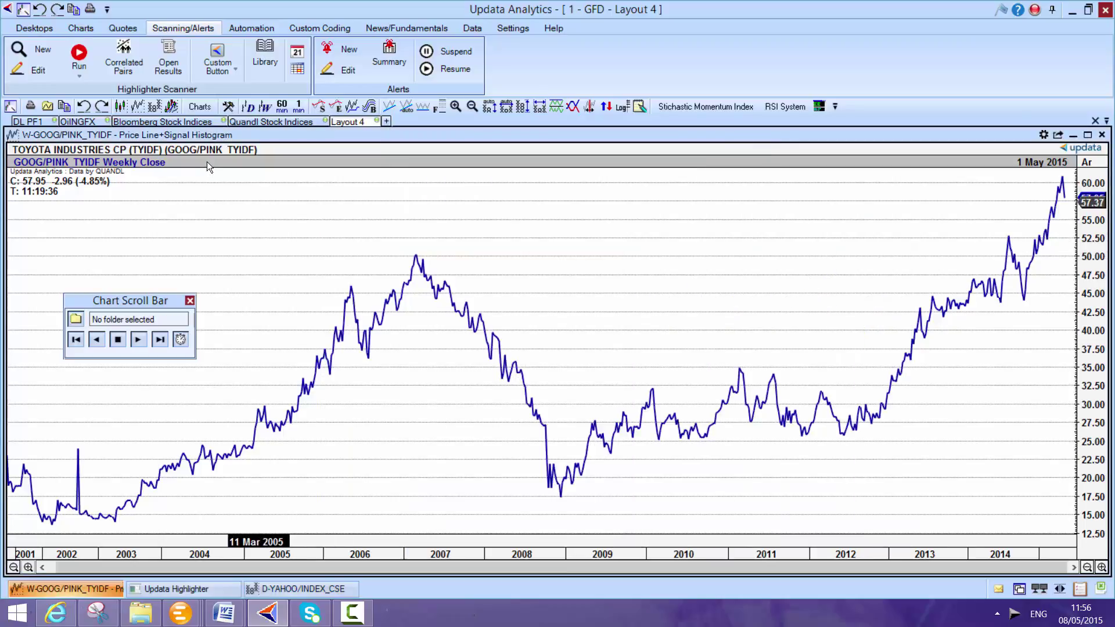
Open the System Test Library of downloadable trading systems via Automation and Custom Coding.
left_click(252, 27)
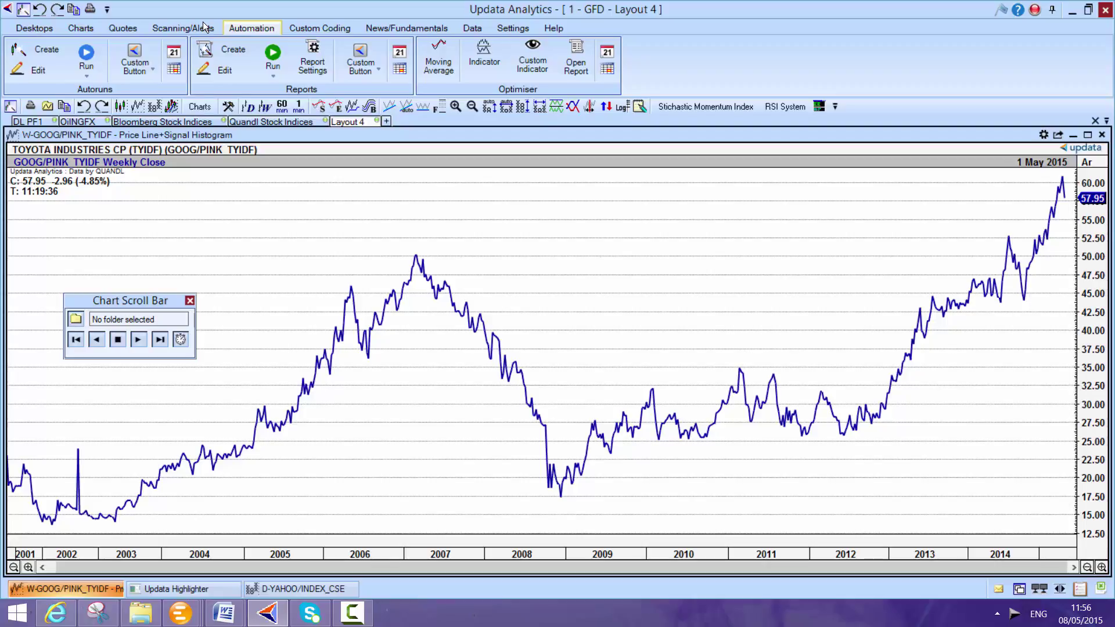
left_click(316, 22)
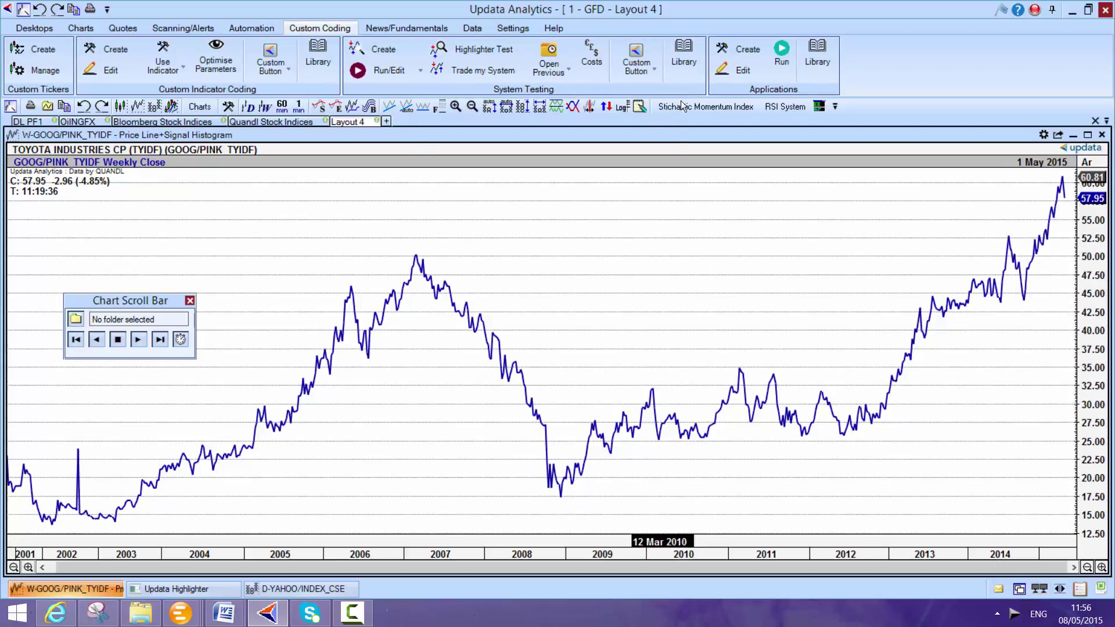
left_click(683, 61)
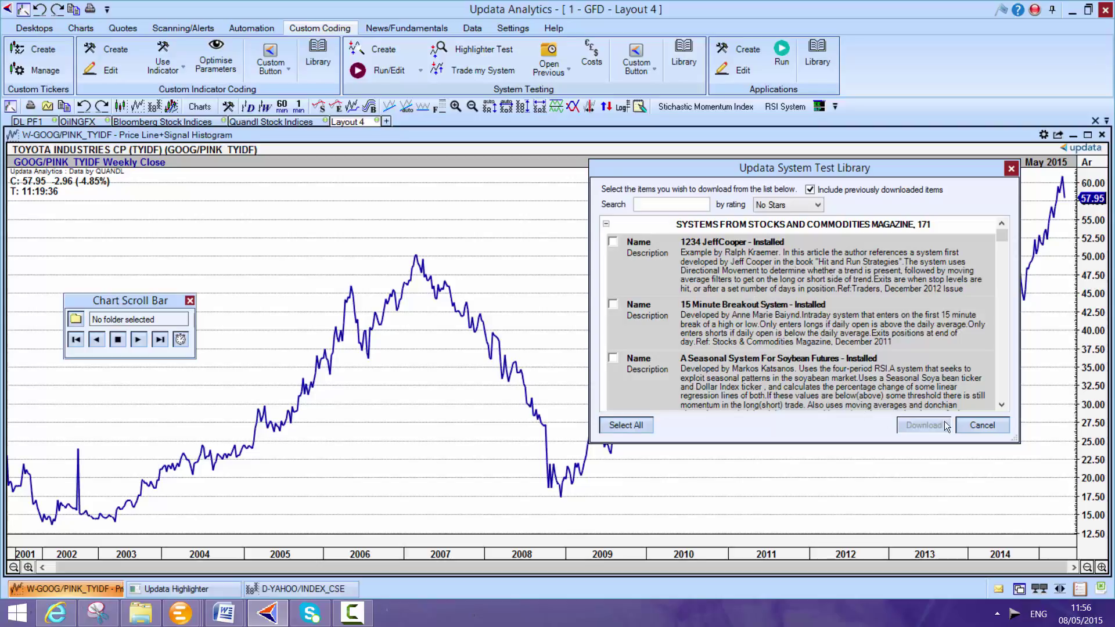
Cancel out of the System Test Library without downloading anything.
left_click(982, 426)
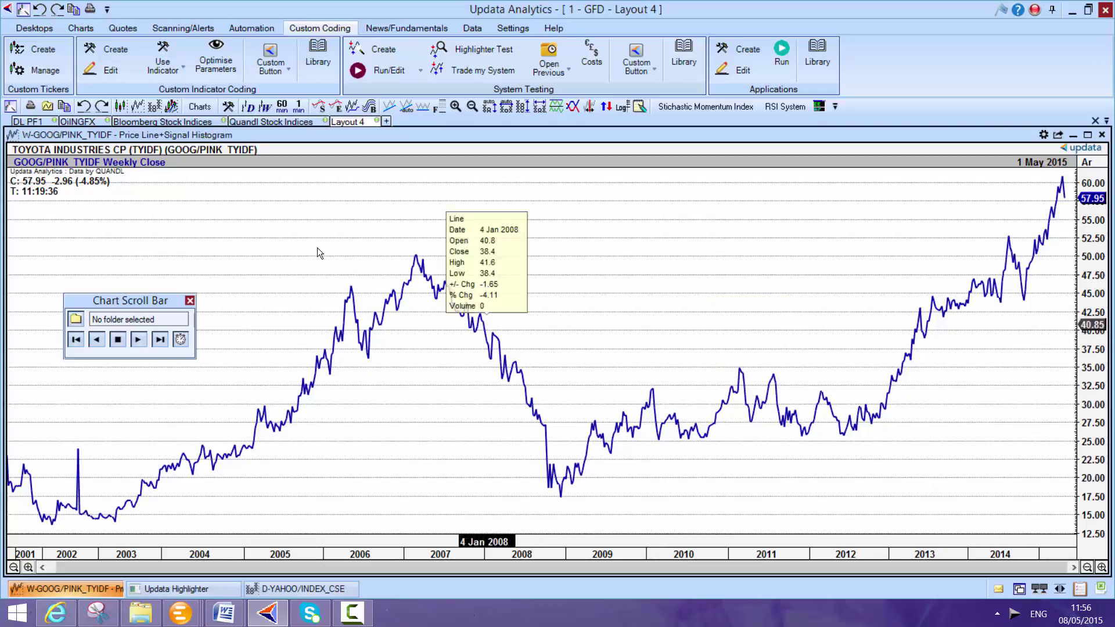
Switch to the Quandl Stock Indices layout showing the AEX Amsterdam Index charts.
left_click(274, 120)
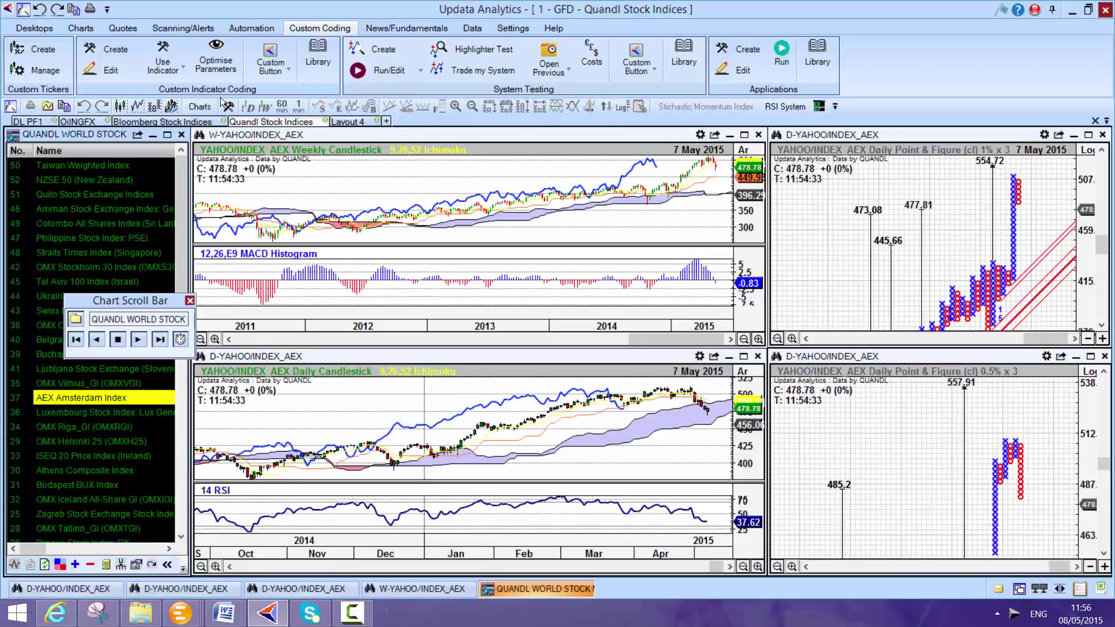